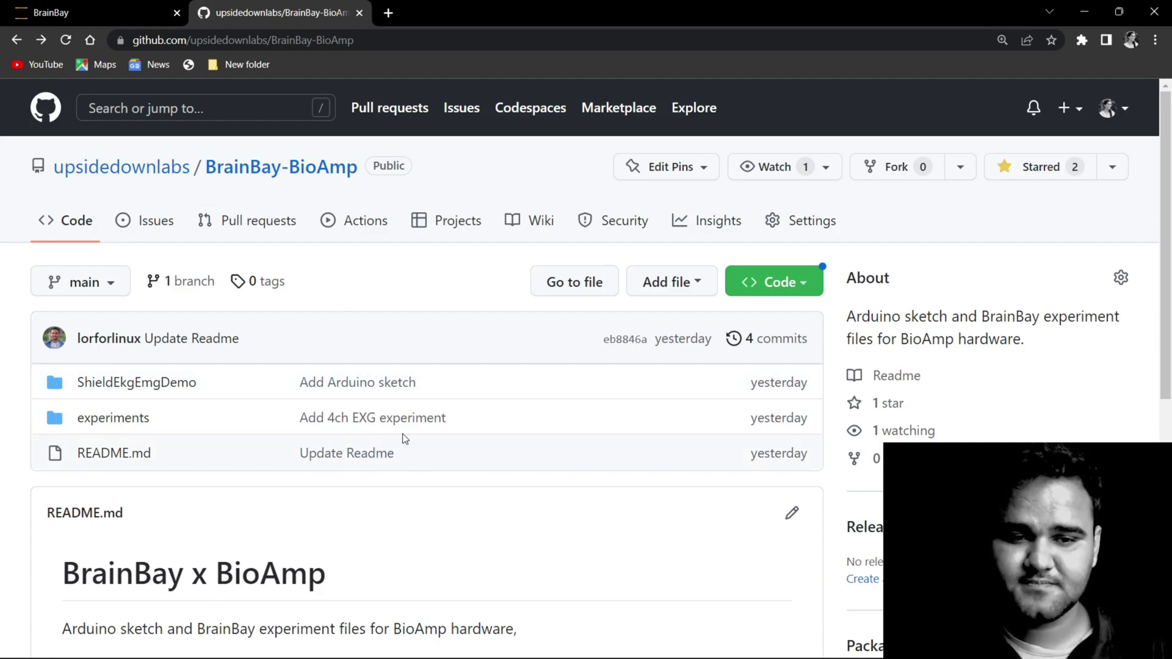
Step: Save the BrainBay-BioAmp repository as BrainBay-BioAmp-main.zip into Documents\Arduino
{"action": "scroll", "coordinate": [403, 434], "scroll_direction": "down", "scroll_amount": 6}
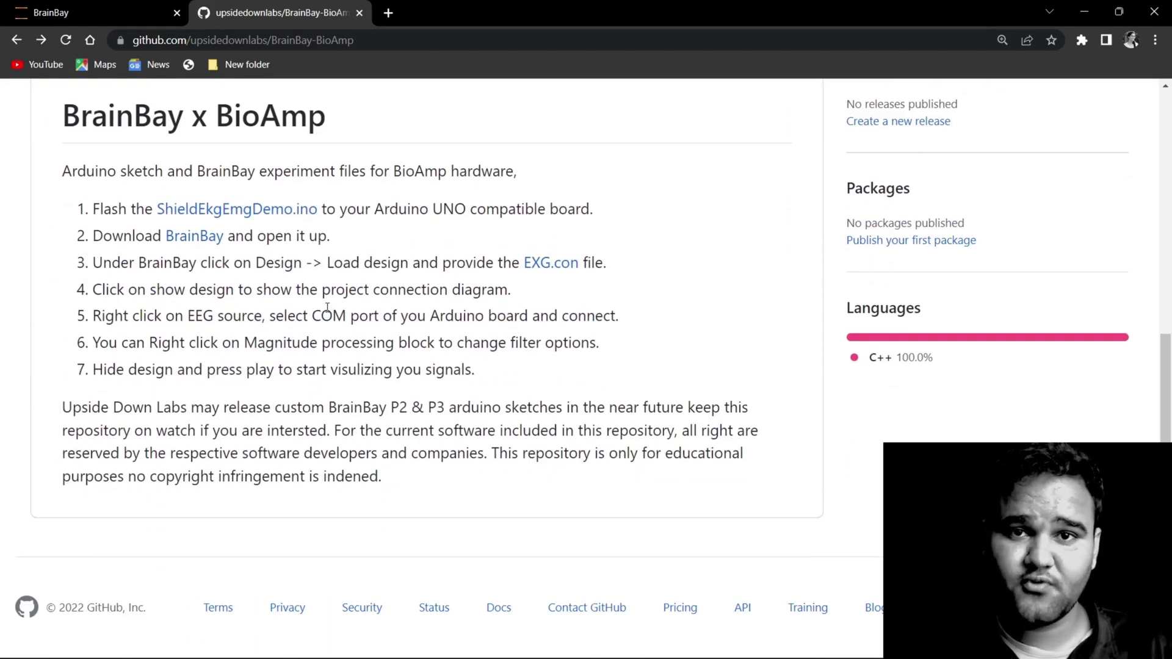
{"action": "scroll", "coordinate": [327, 307], "scroll_direction": "up", "scroll_amount": 6}
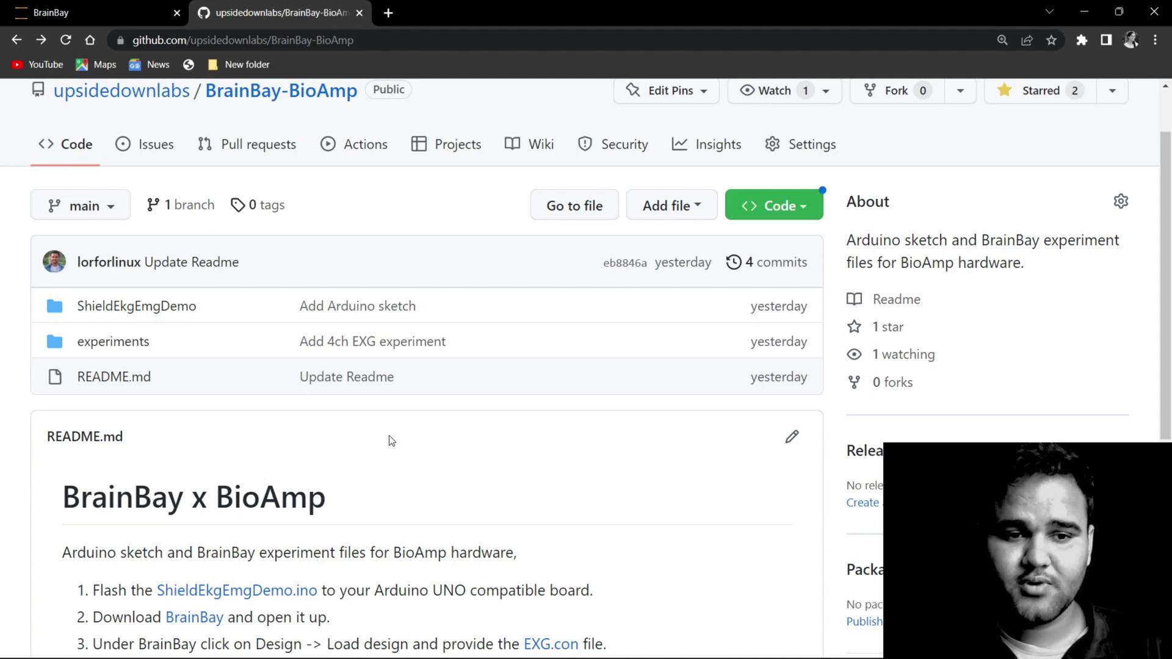
{"action": "scroll", "coordinate": [439, 464], "scroll_direction": "down", "scroll_amount": 2}
{"action": "scroll", "coordinate": [610, 445], "scroll_direction": "up", "scroll_amount": 3}
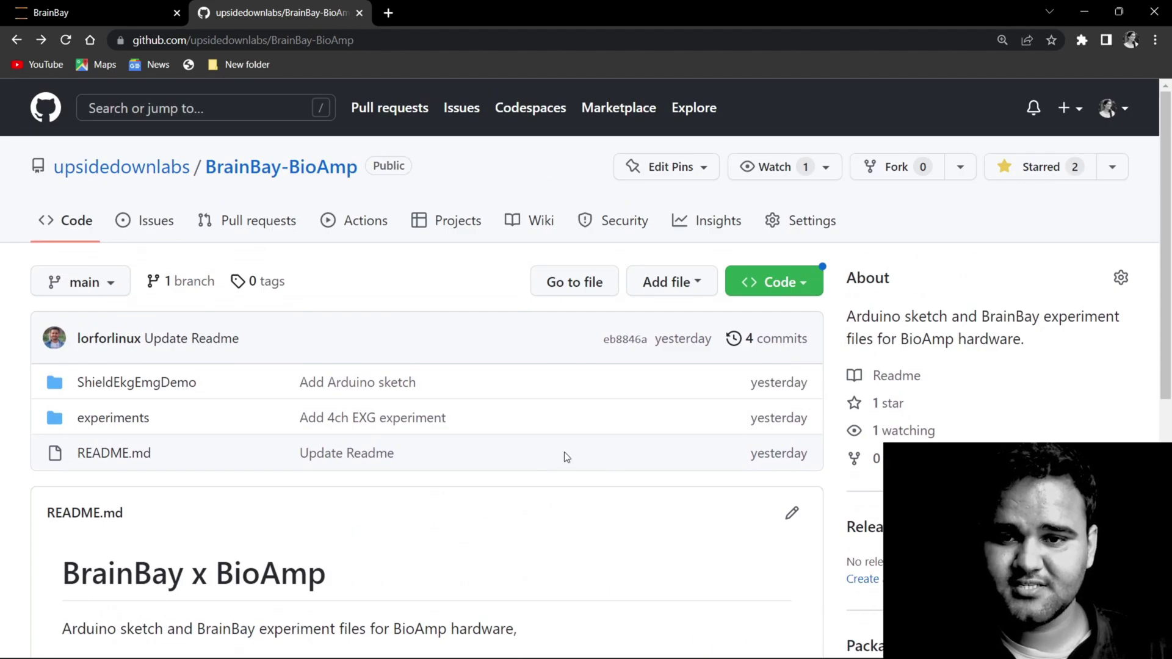
{"action": "left_click", "coordinate": [805, 285]}
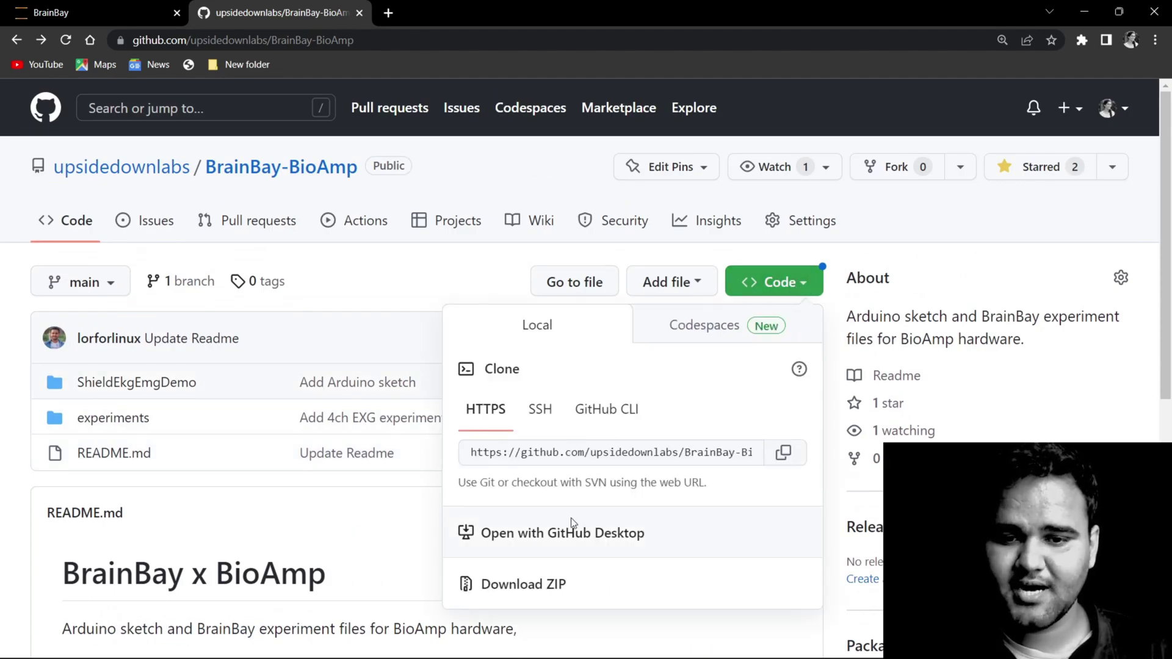
{"action": "left_click", "coordinate": [539, 589]}
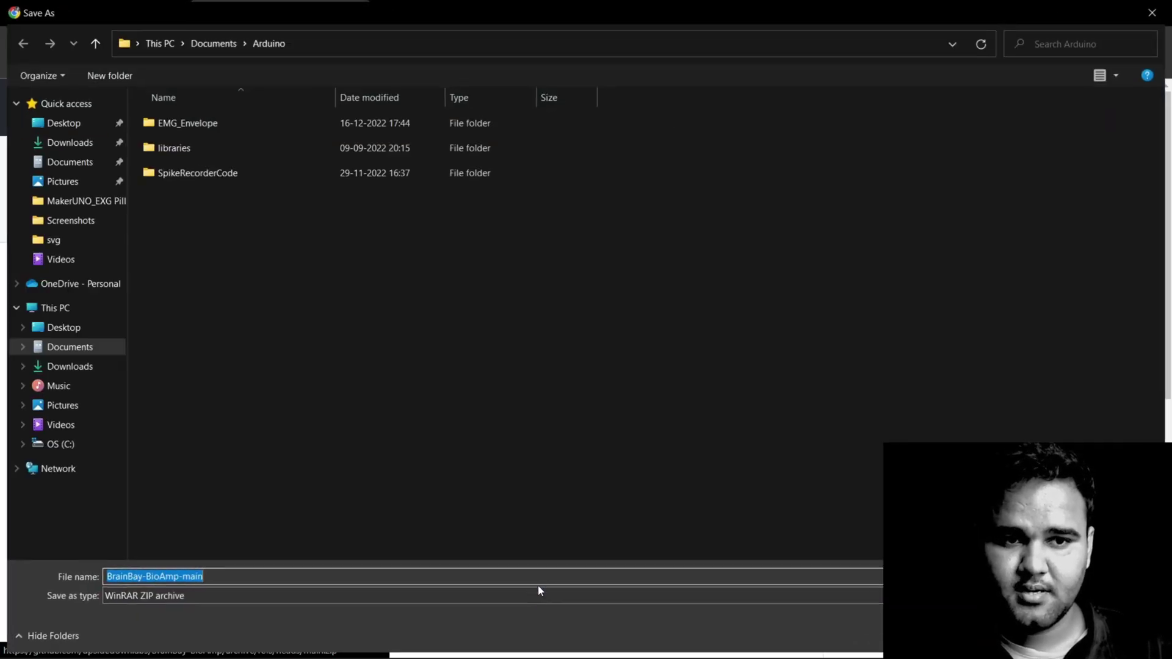
{"action": "key", "text": "Return"}
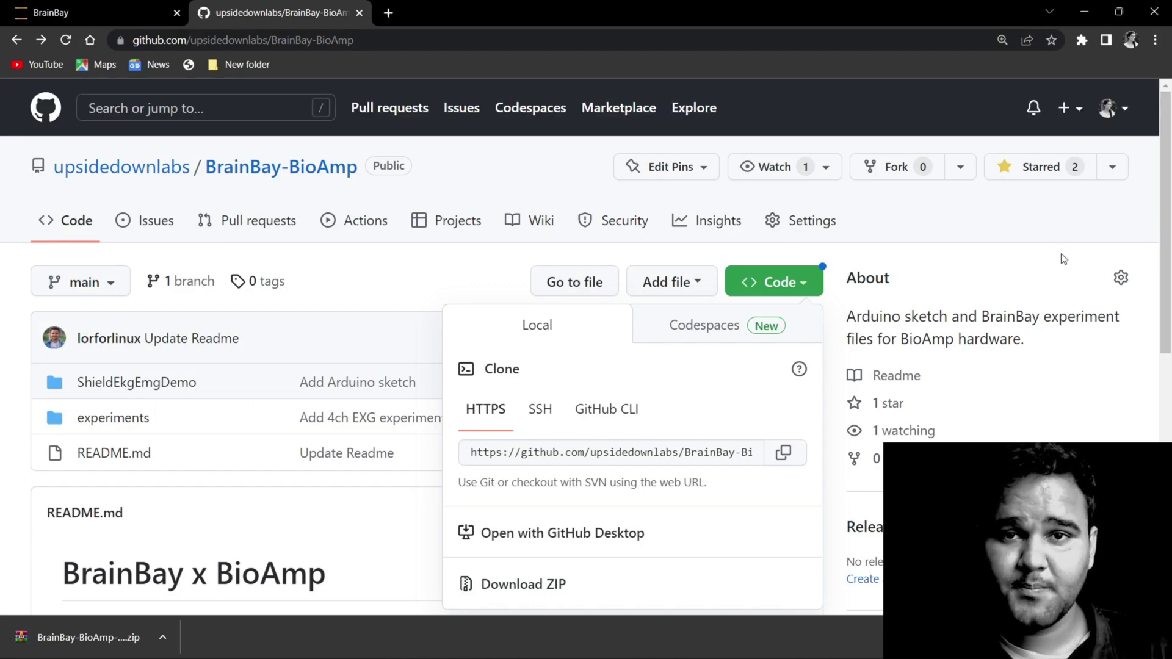
{"action": "left_click", "coordinate": [993, 288]}
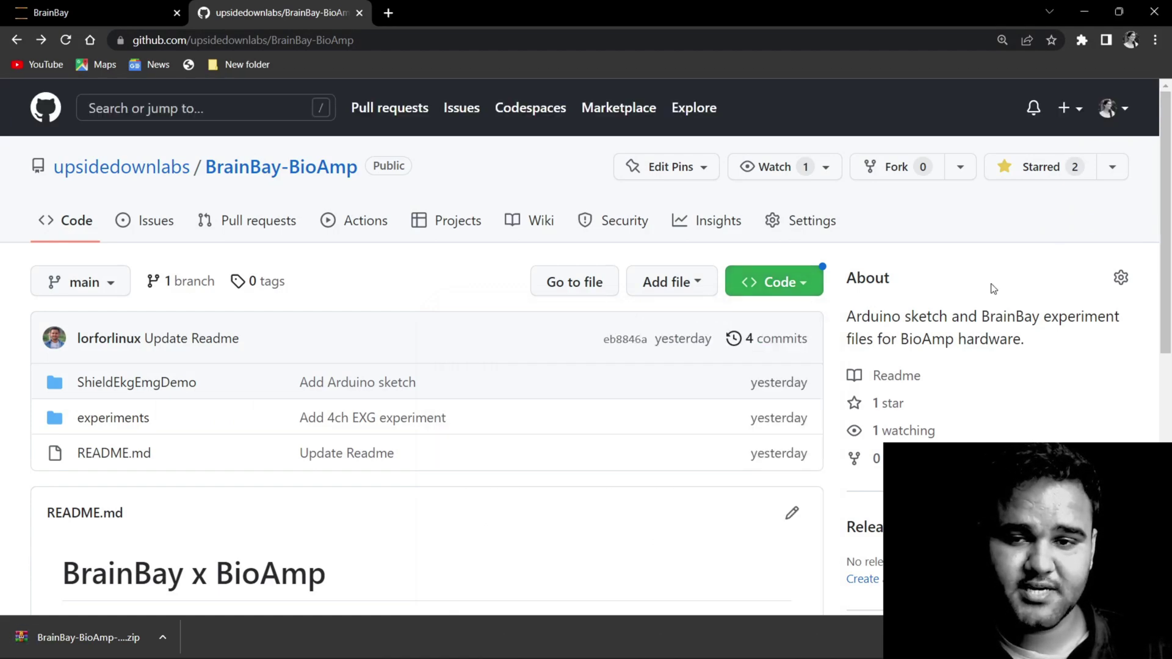
Step: Find the README's BrainBay download step and open its BrainBay link in a new tab
{"action": "scroll", "coordinate": [993, 288], "scroll_direction": "down", "scroll_amount": 1}
{"action": "scroll", "coordinate": [992, 288], "scroll_direction": "down", "scroll_amount": 2}
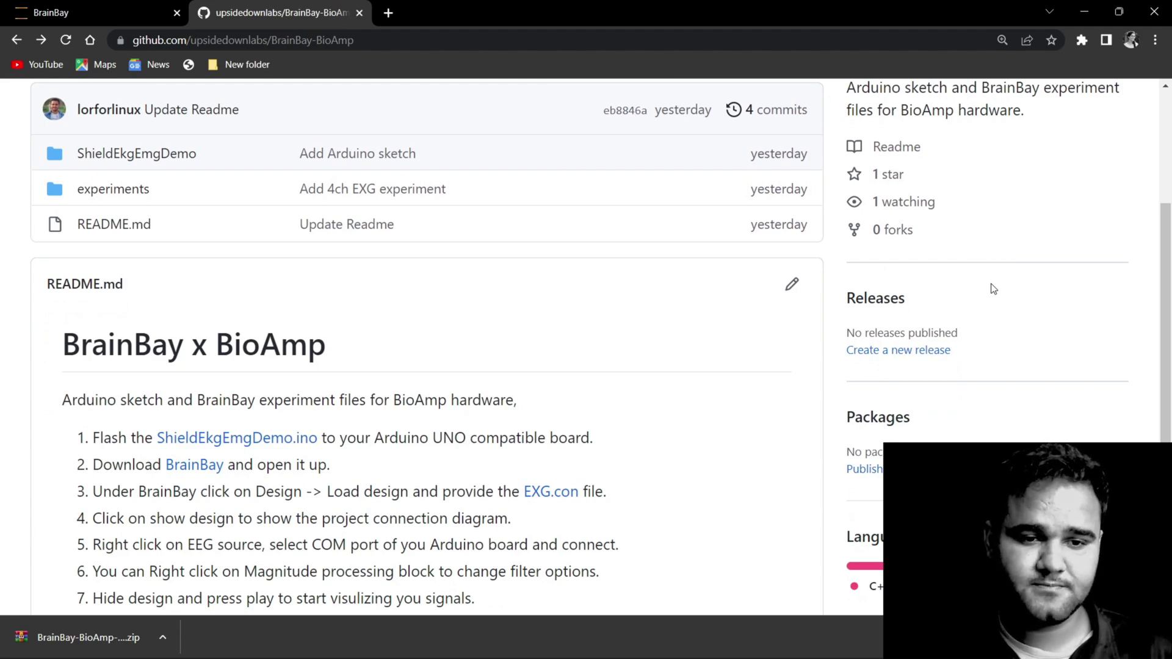
{"action": "scroll", "coordinate": [993, 288], "scroll_direction": "down", "scroll_amount": 1}
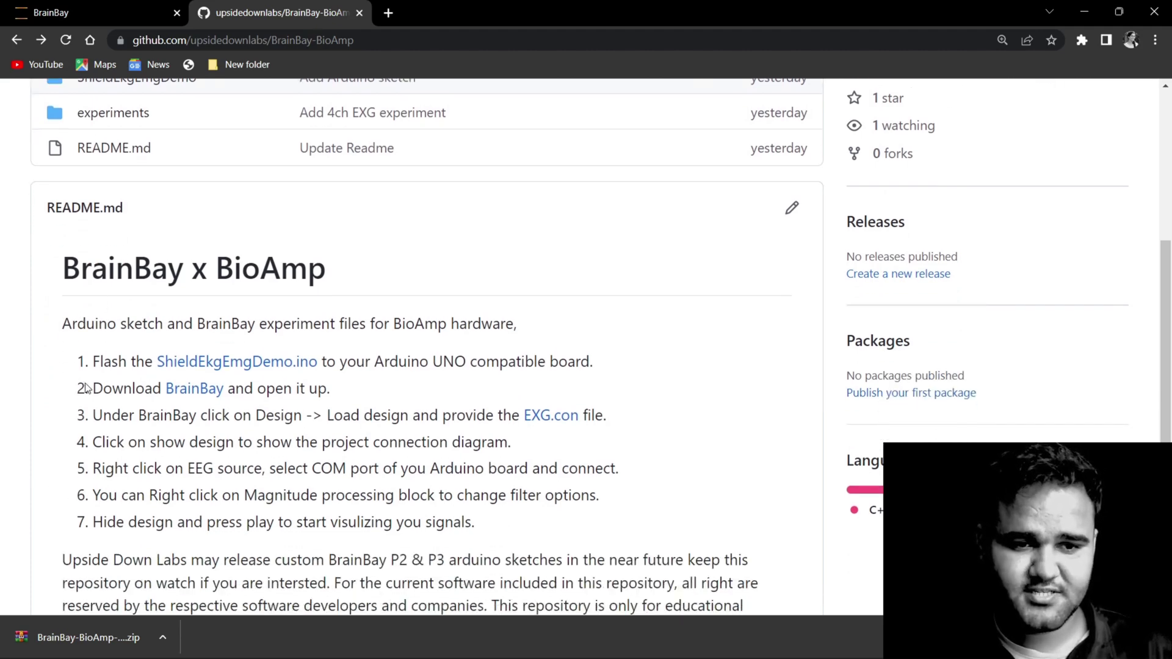
{"action": "left_click_drag", "start_coordinate": [96, 389], "coordinate": [334, 390]}
{"action": "left_click", "coordinate": [356, 408]}
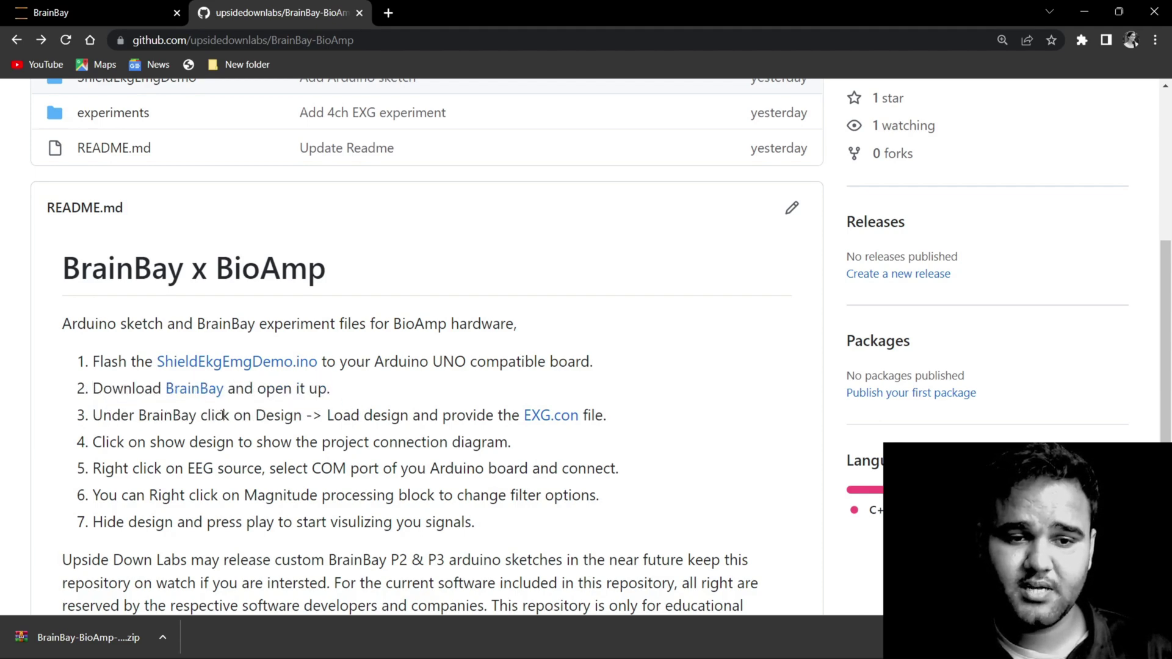
{"action": "middle_click", "coordinate": [192, 391]}
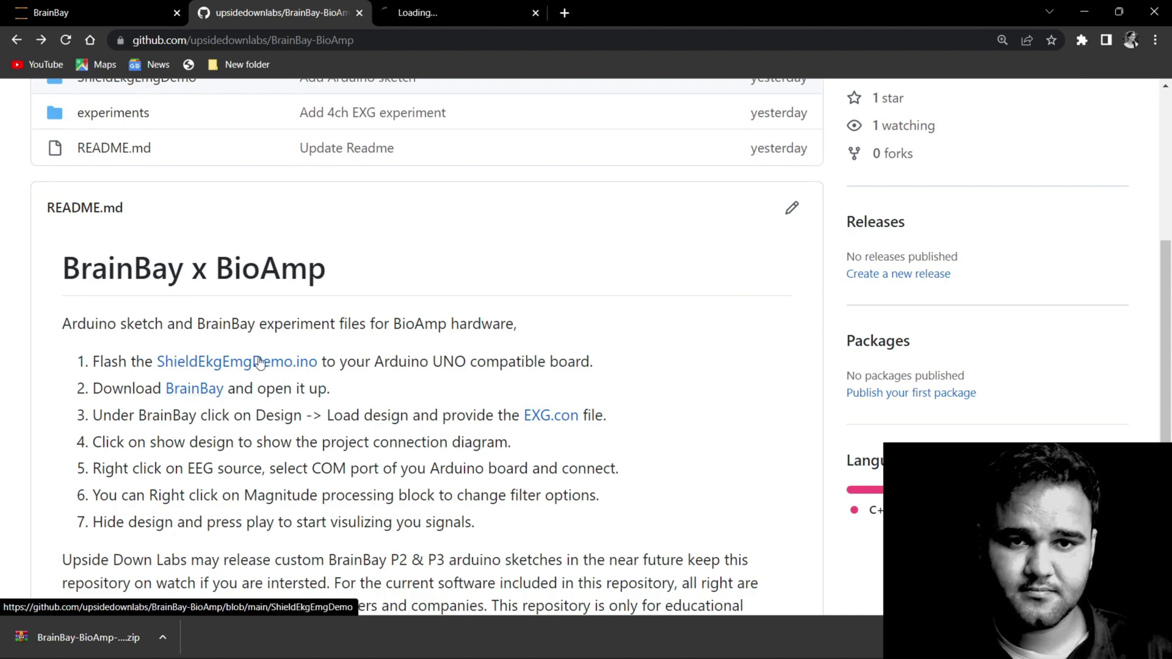
Step: Download the Setup_BrainBay.exe installer from the BrainBay2.7 release assets
{"action": "left_click", "coordinate": [448, 13]}
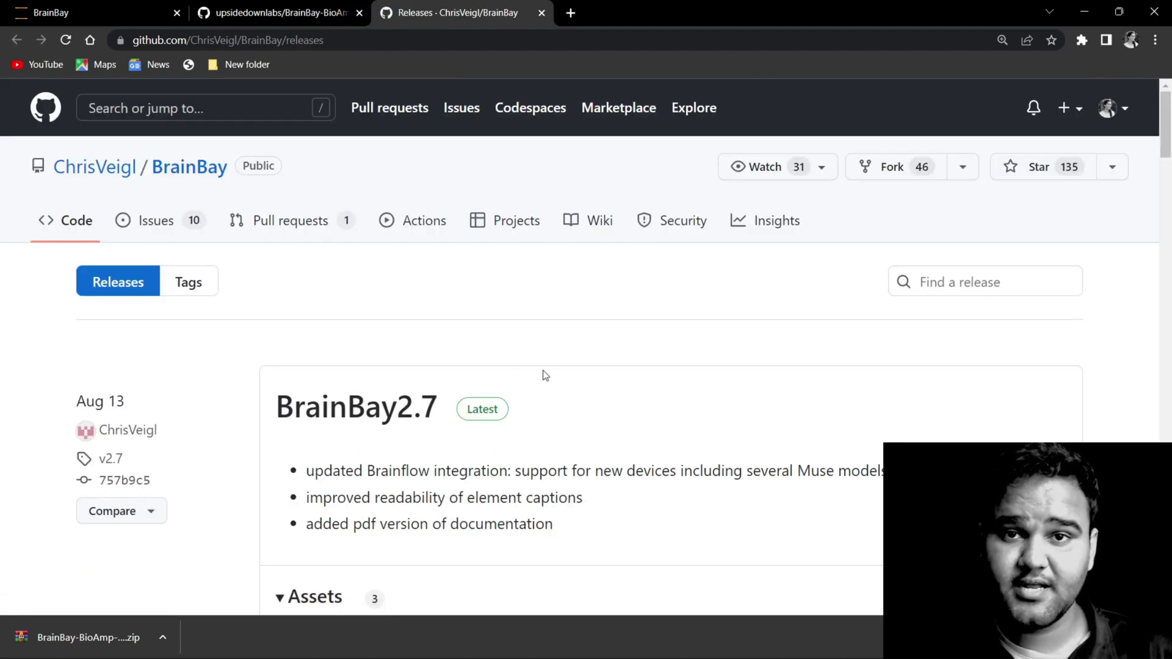
{"action": "scroll", "coordinate": [544, 374], "scroll_direction": "down", "scroll_amount": 2}
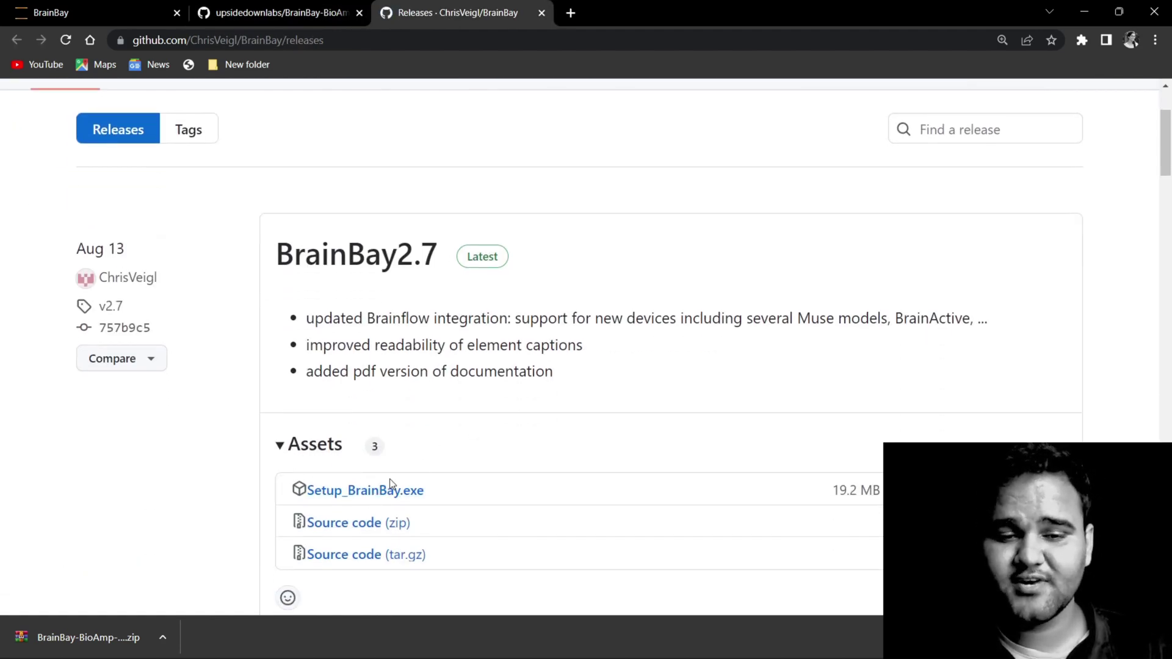
{"action": "left_click", "coordinate": [386, 496]}
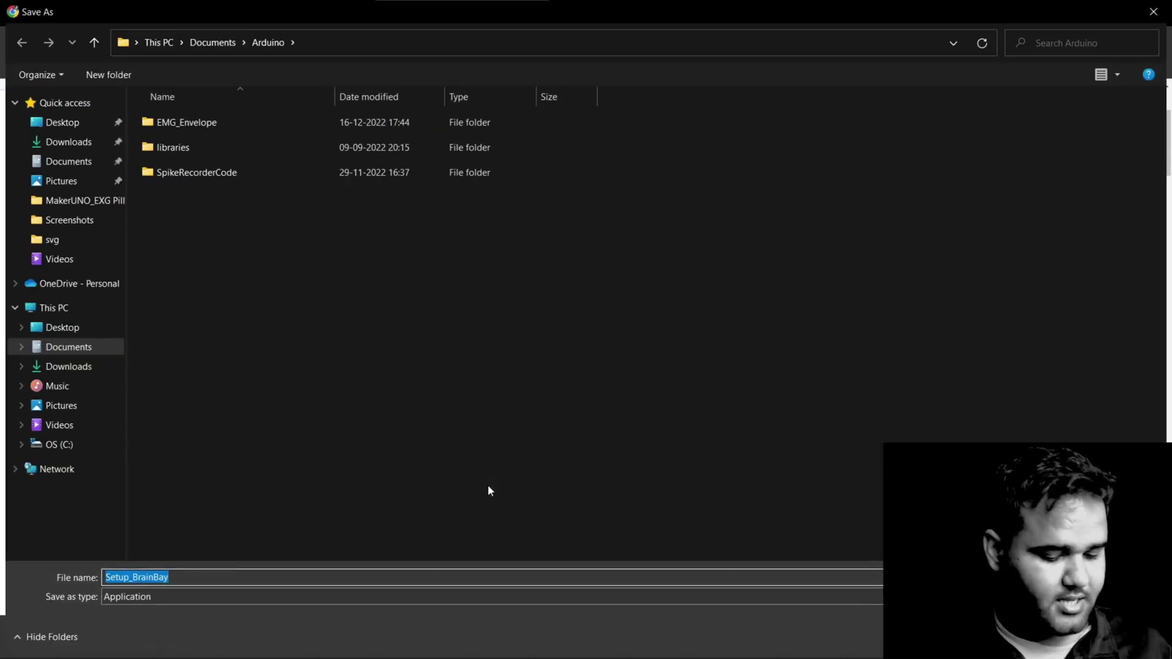
{"action": "key", "text": "Return"}
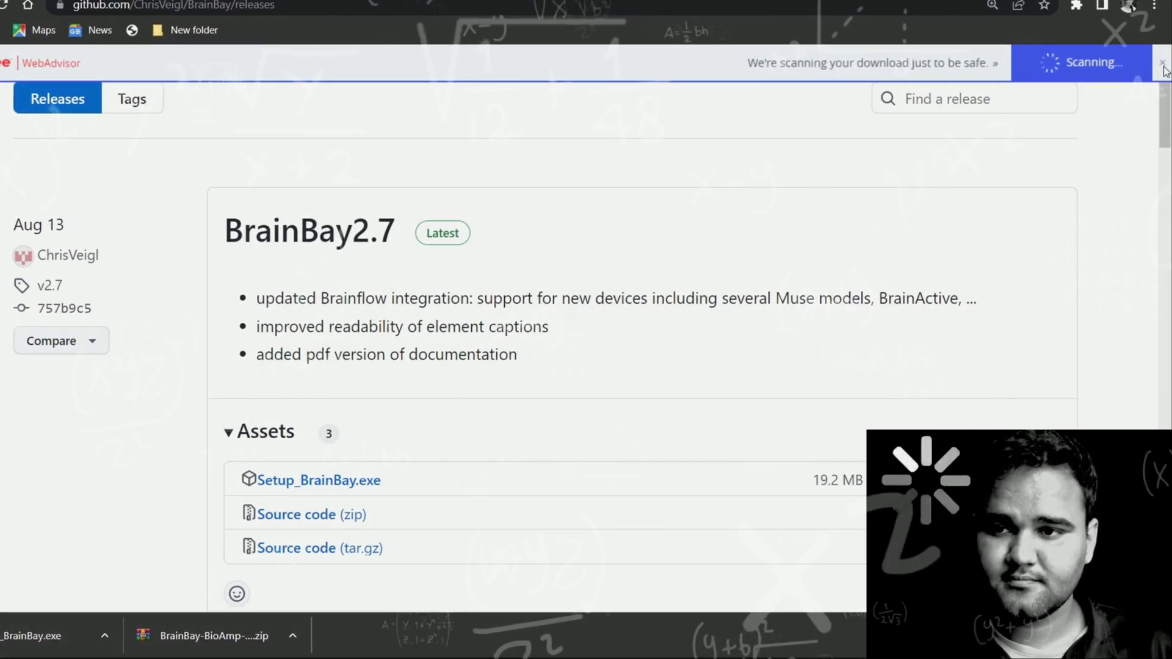
{"action": "scroll", "coordinate": [770, 283], "scroll_direction": "up", "scroll_amount": 3}
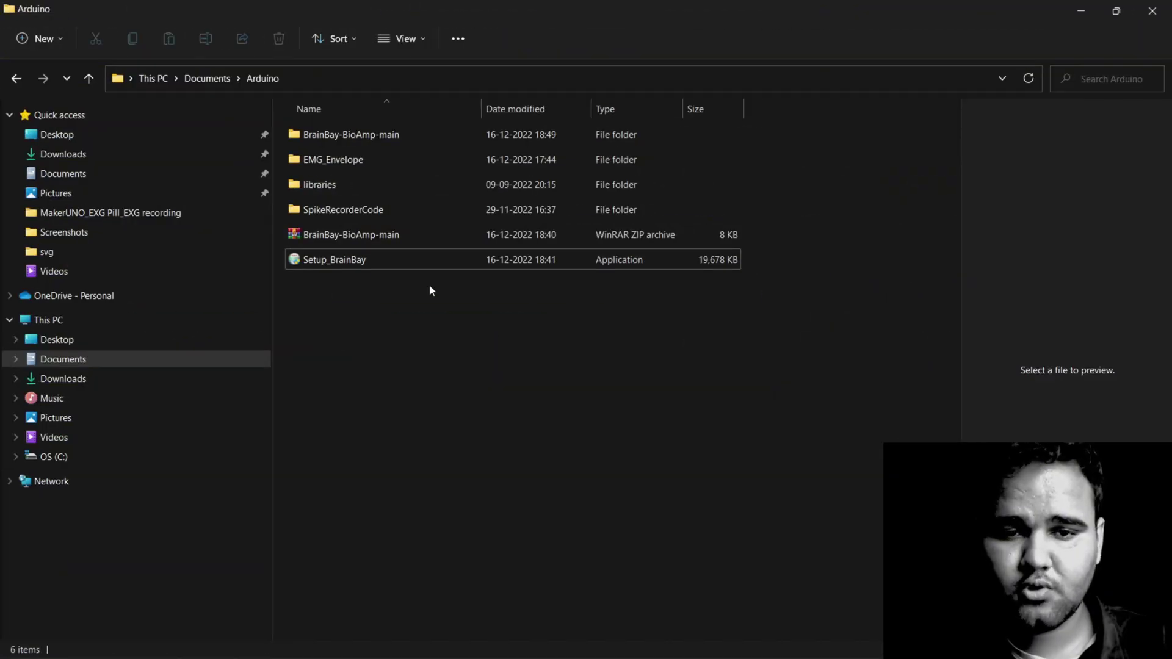
Step: Install BrainBay from Setup_BrainBay with the default components and folder
{"action": "left_click", "coordinate": [401, 262]}
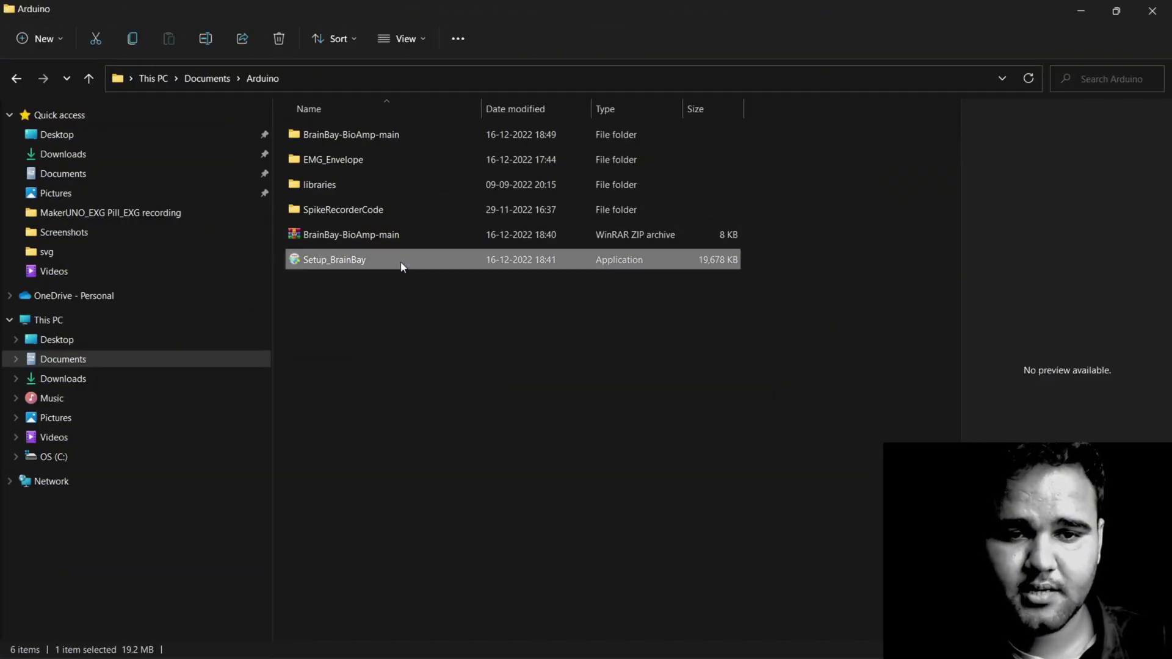
{"action": "double_click", "coordinate": [403, 266]}
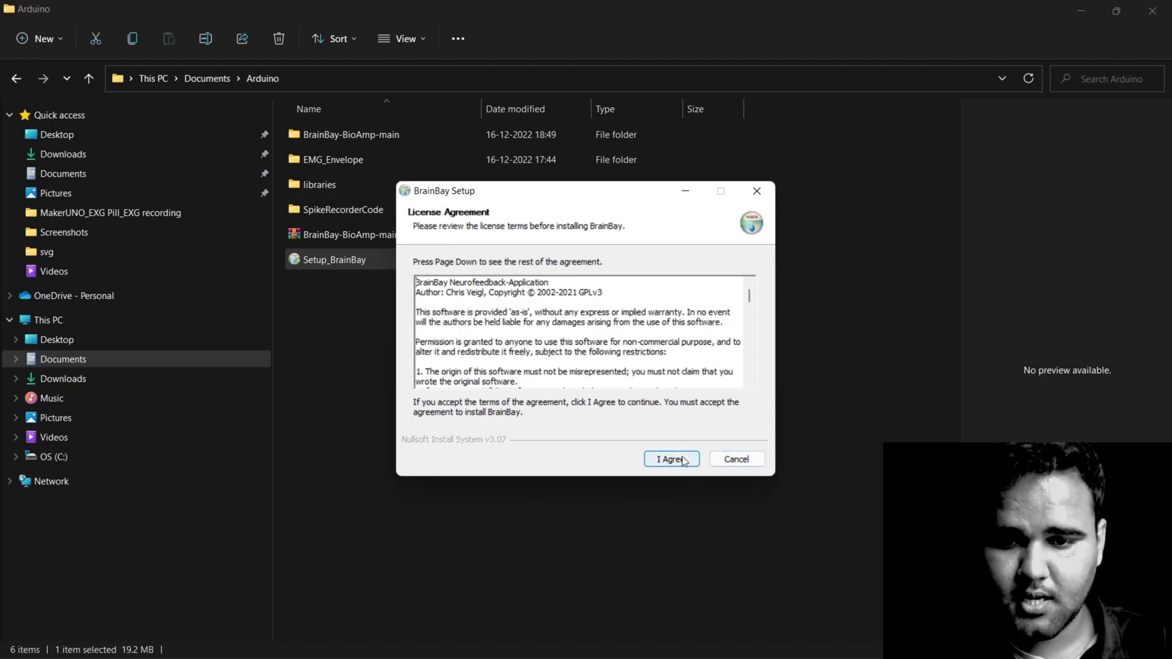
{"action": "left_click", "coordinate": [683, 461]}
{"action": "left_click", "coordinate": [674, 458]}
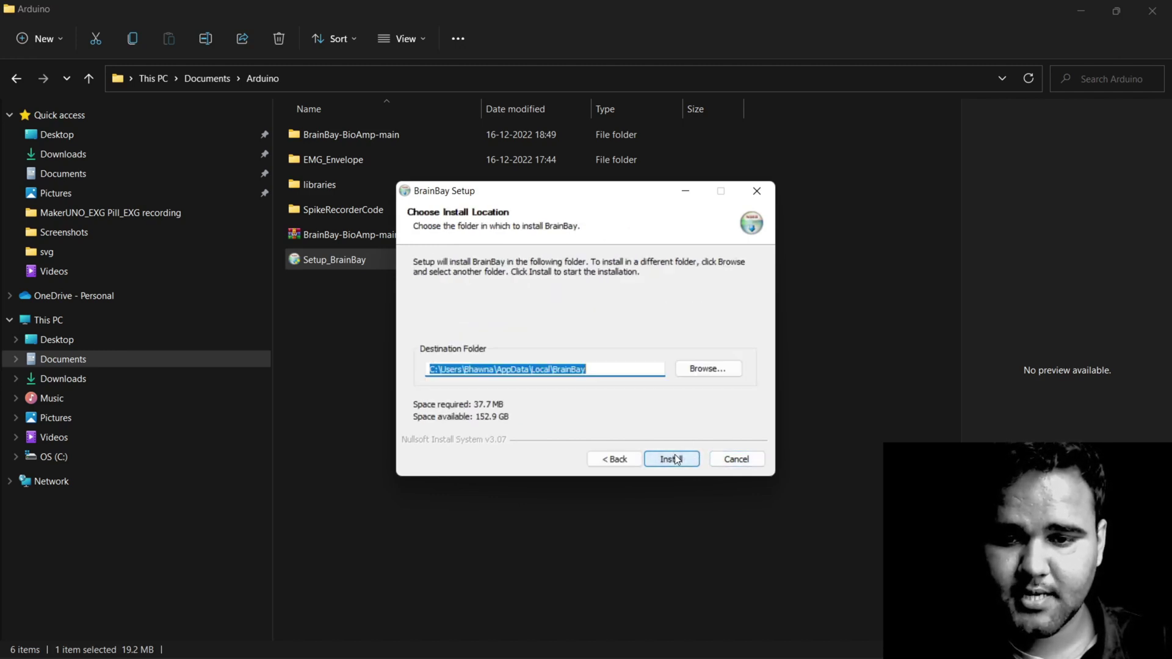
{"action": "left_click", "coordinate": [673, 459]}
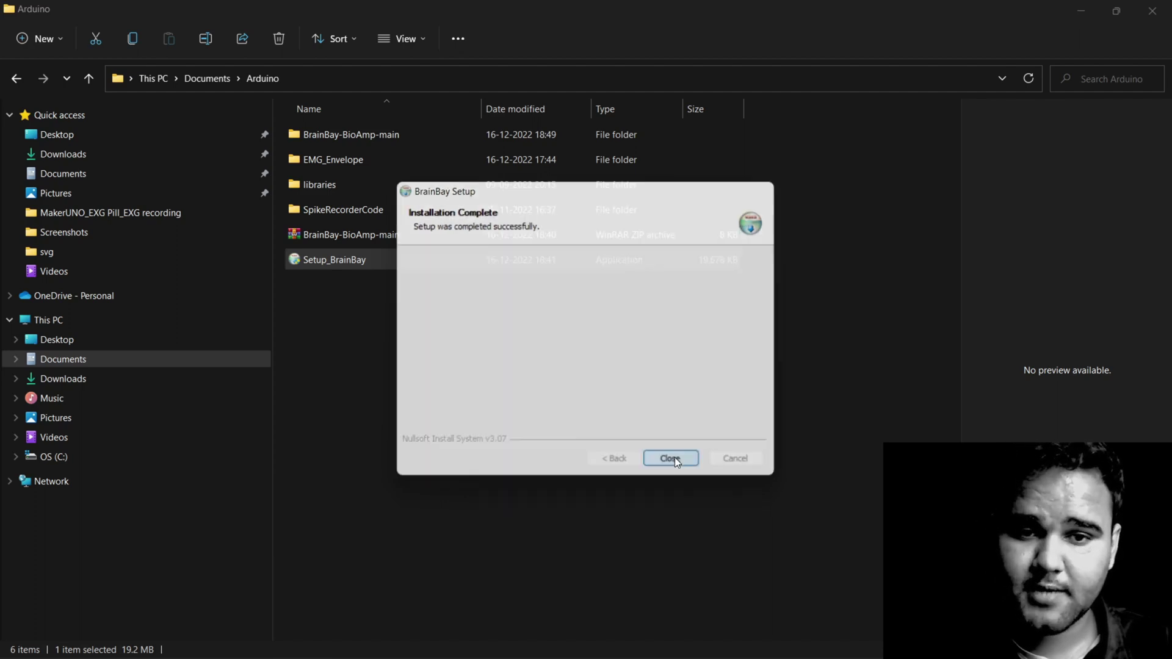
Step: Extract all files of BrainBay-BioAmp-main.zip into the suggested folder
{"action": "left_click", "coordinate": [417, 234]}
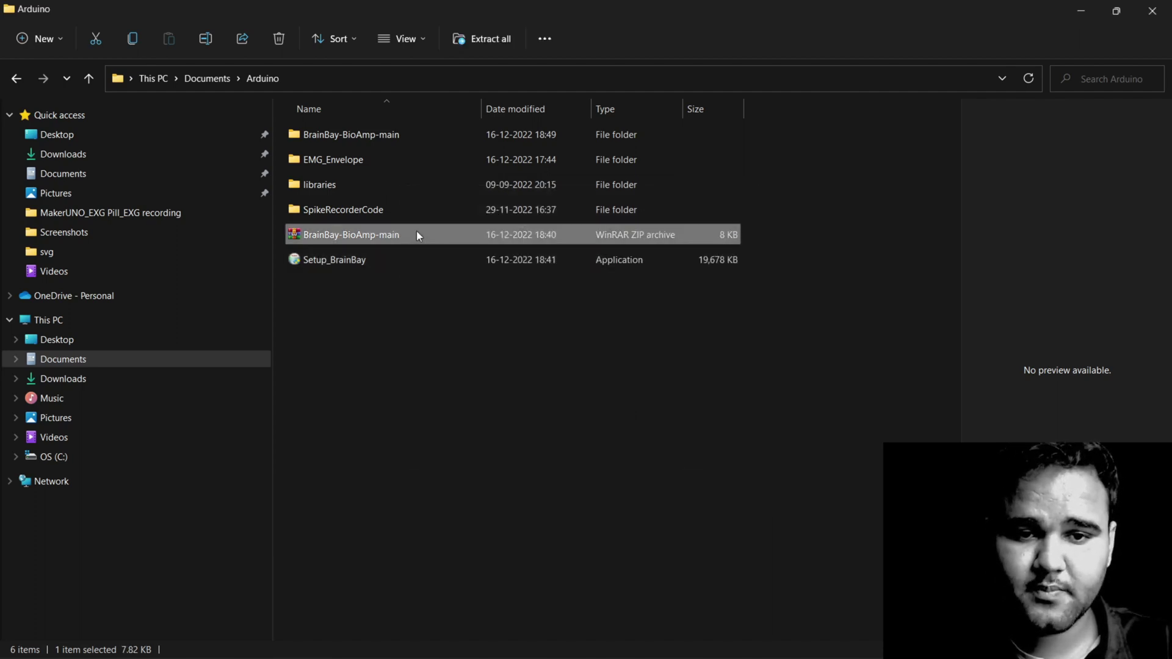
{"action": "right_click", "coordinate": [418, 235]}
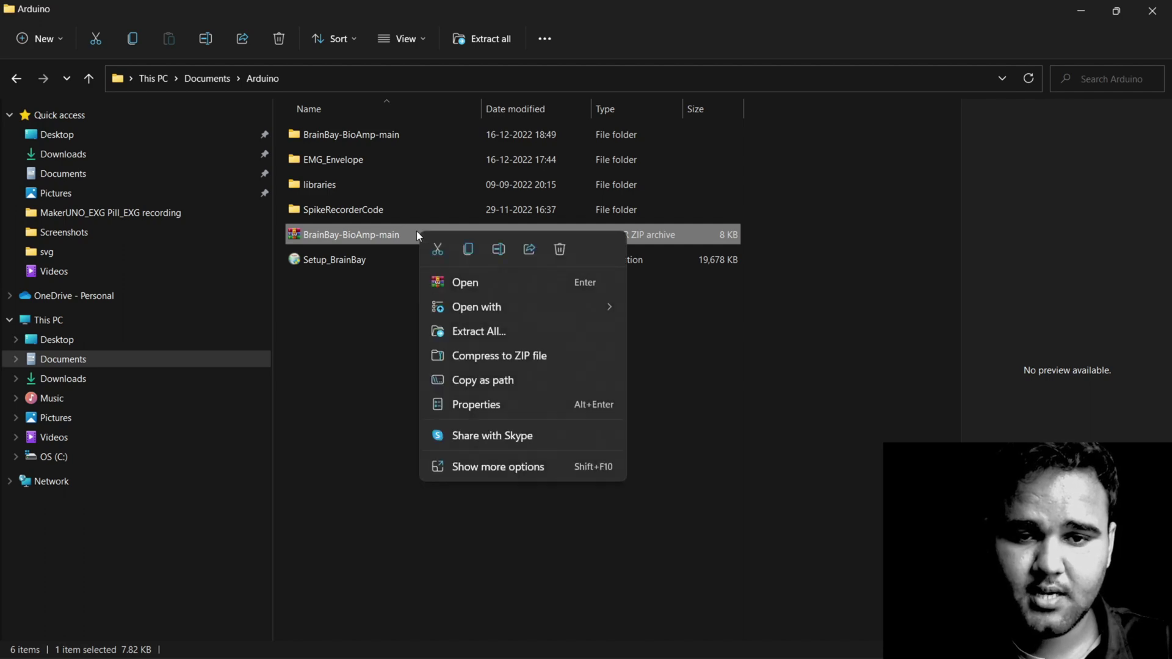
{"action": "left_click", "coordinate": [510, 336]}
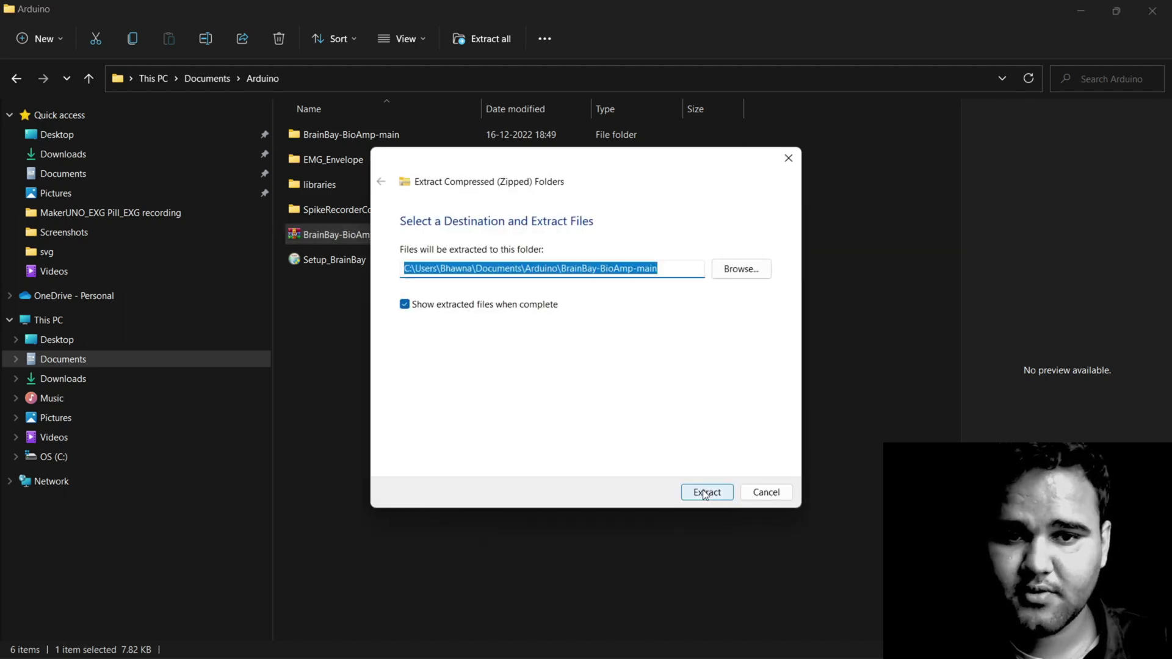
{"action": "left_click", "coordinate": [706, 493]}
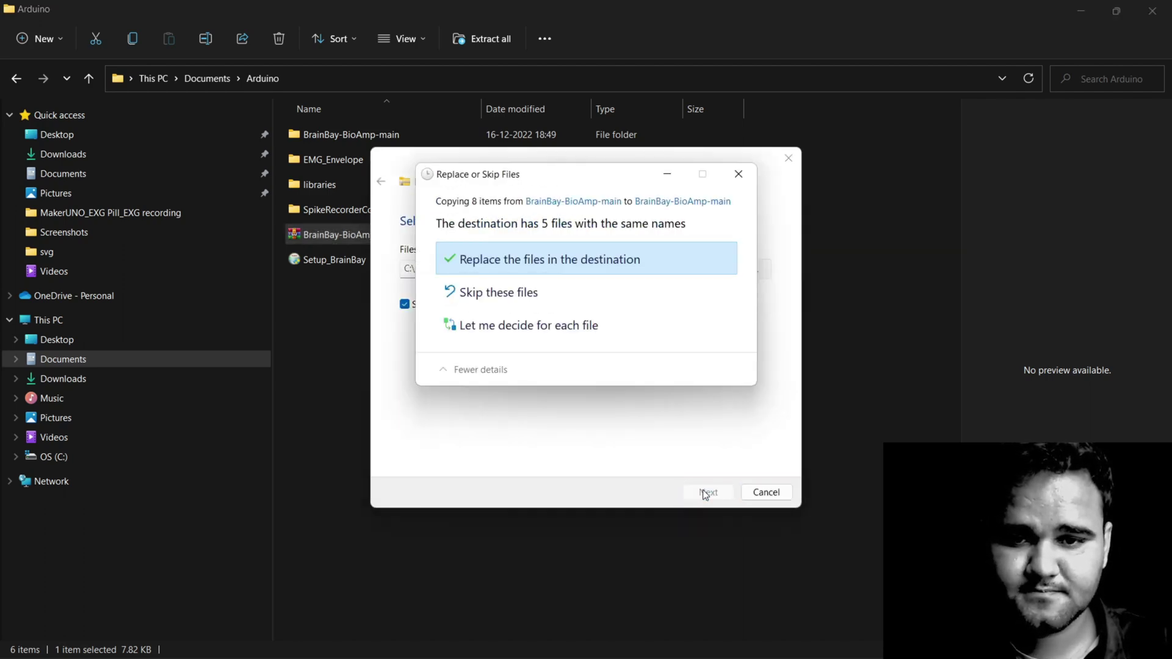
{"action": "left_click", "coordinate": [739, 174]}
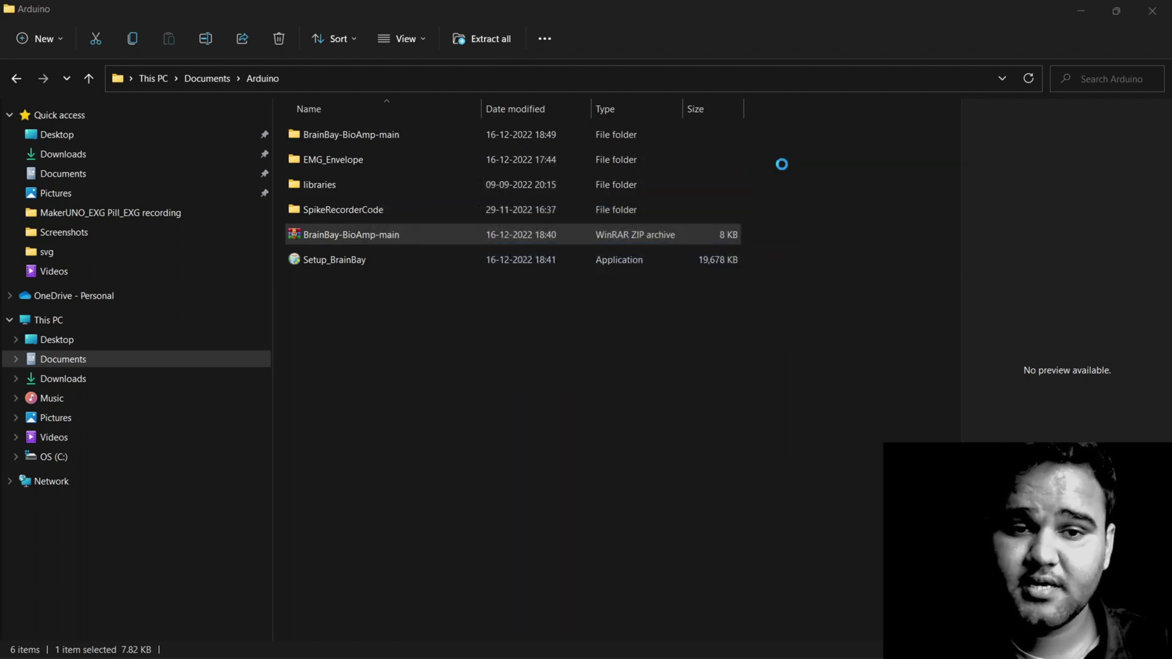
Step: Open the ShieldEkgEmgDemo sketch in Arduino IDE and set the port to COM3
{"action": "double_click", "coordinate": [460, 142]}
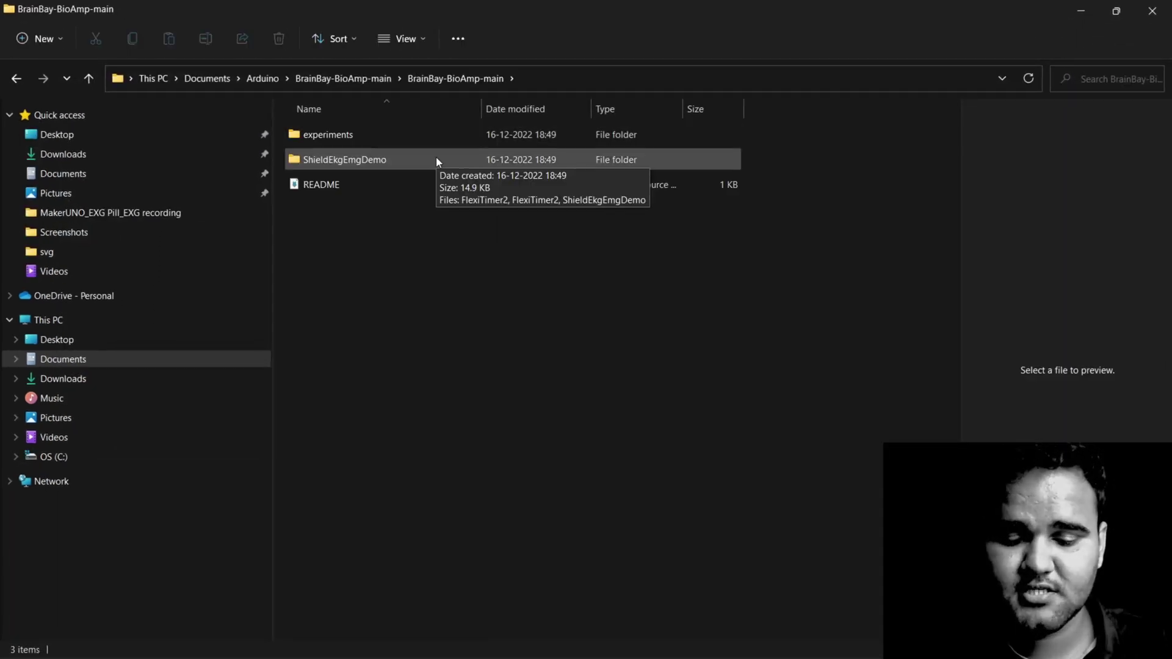
{"action": "double_click", "coordinate": [389, 158]}
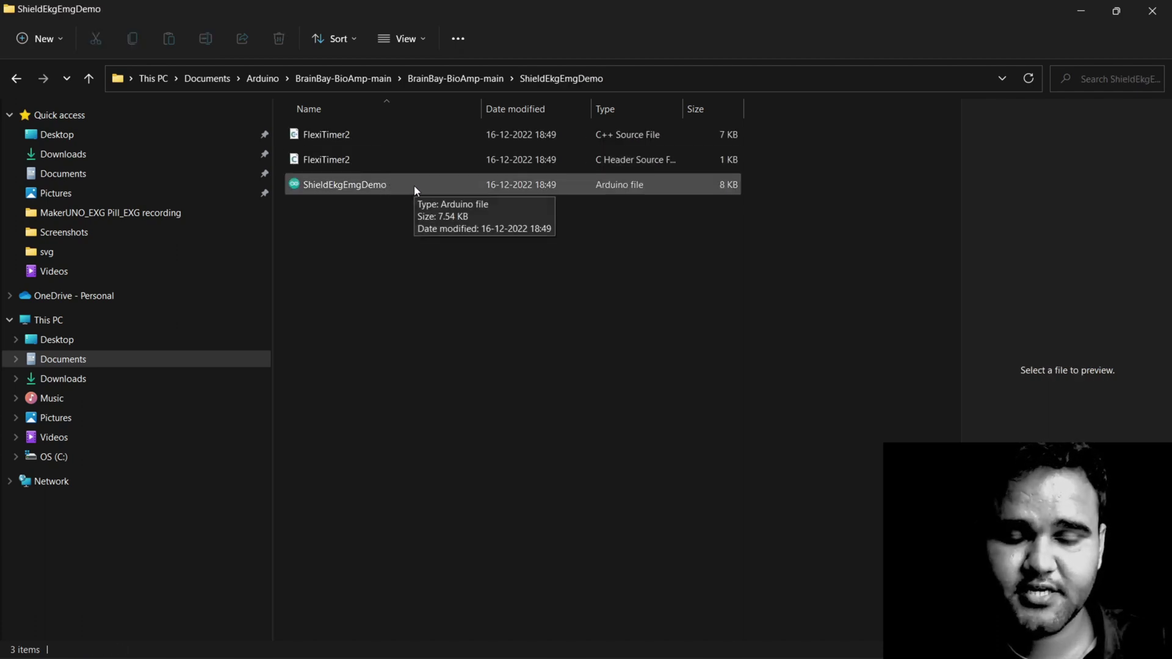
{"action": "double_click", "coordinate": [415, 184]}
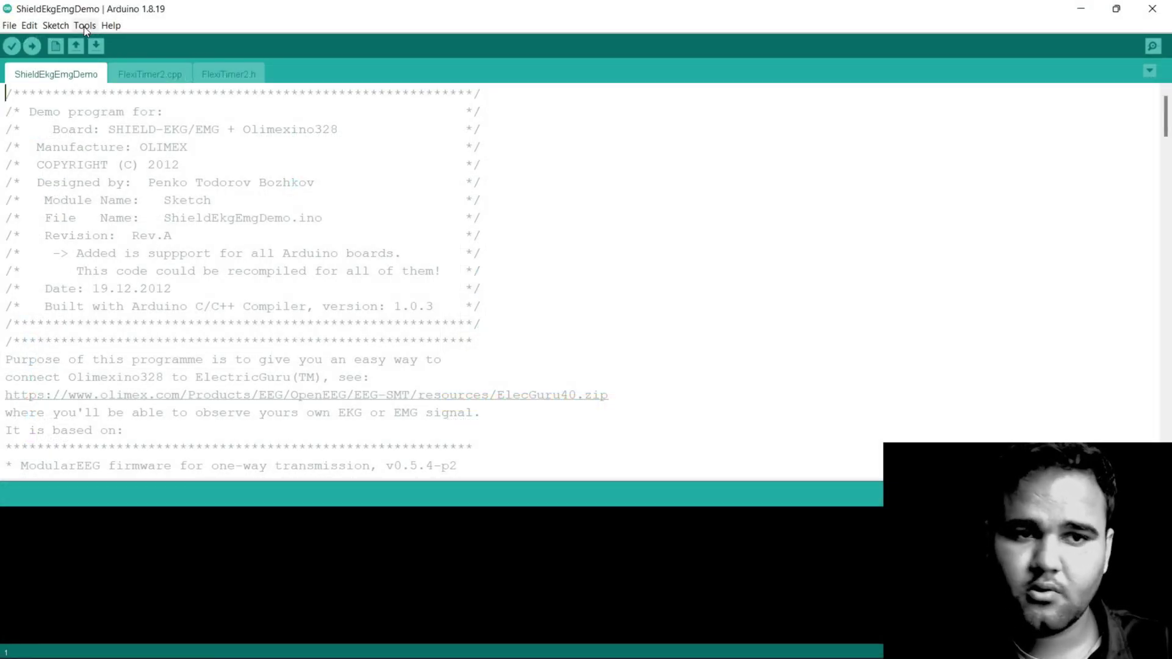
{"action": "left_click", "coordinate": [85, 27]}
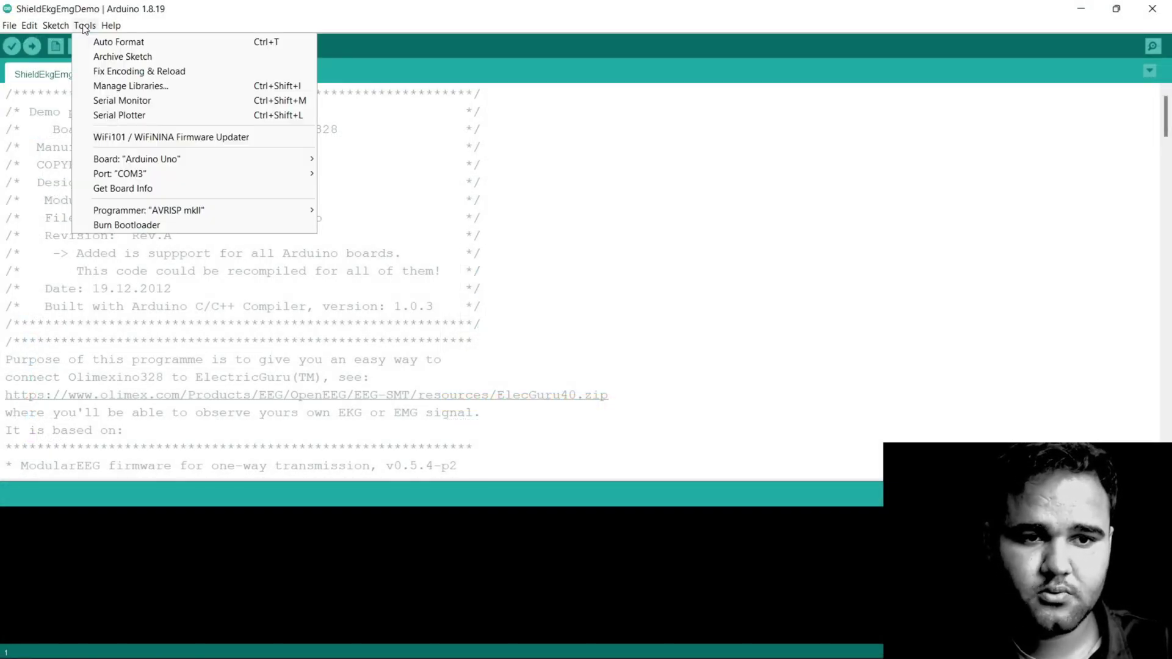
{"action": "mouse_move", "coordinate": [222, 174]}
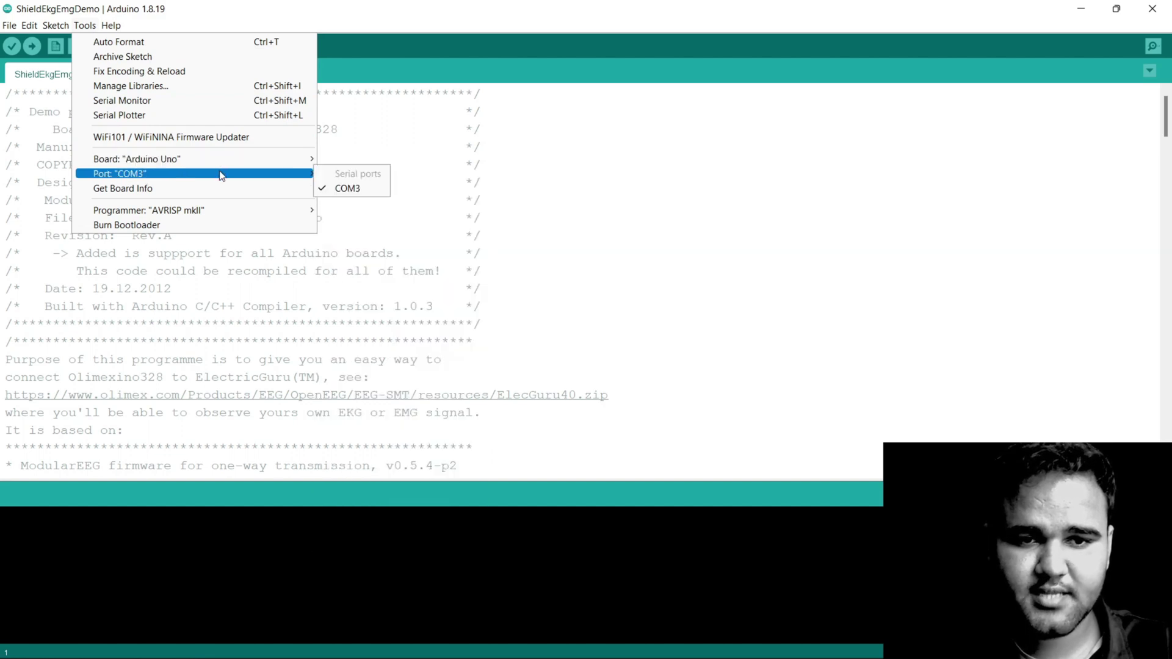
{"action": "left_click", "coordinate": [328, 190]}
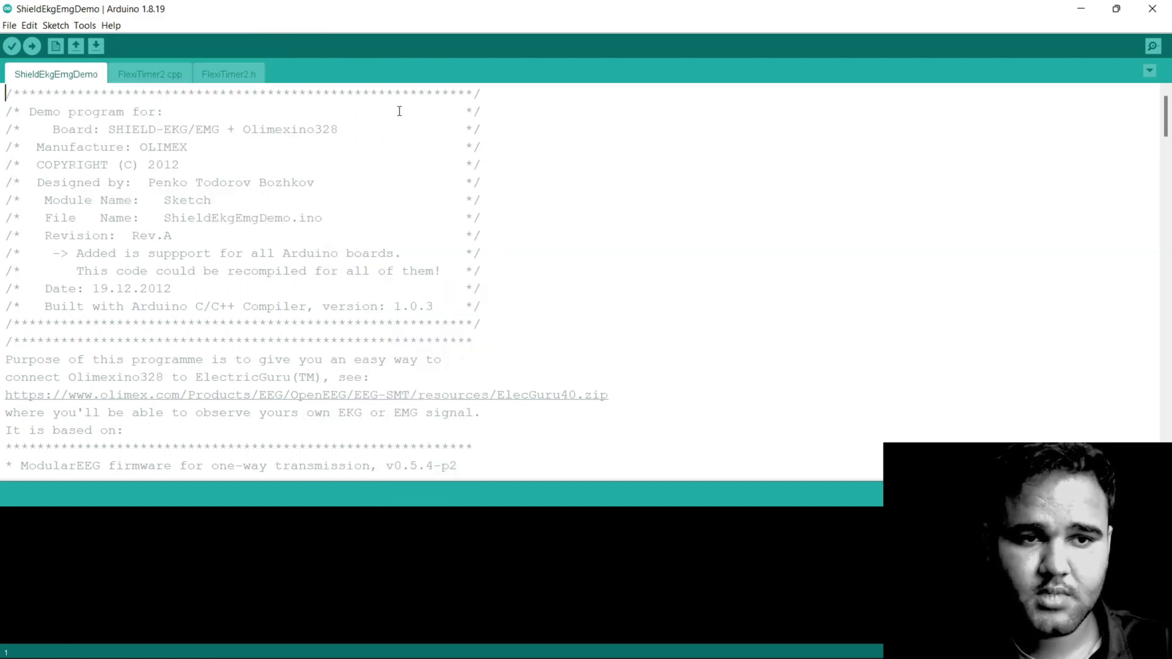
Step: Upload ShieldEkgEmgDemo to the Arduino Uno, using 2592 bytes (8%) of program storage
{"action": "left_click", "coordinate": [33, 47]}
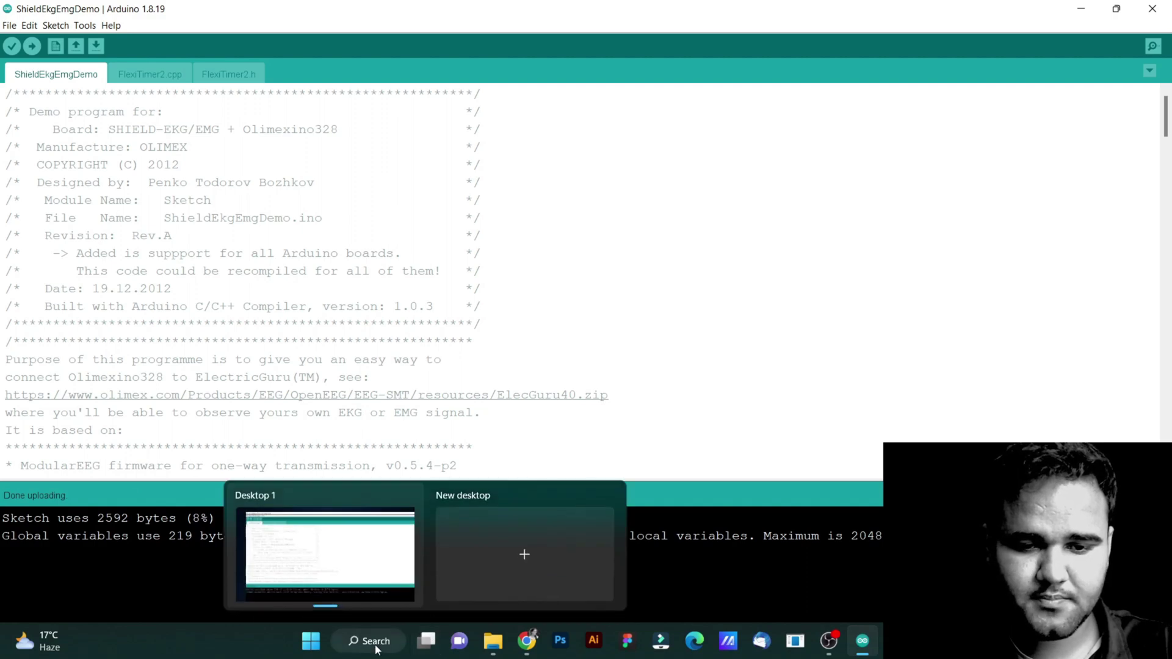
{"action": "left_click", "coordinate": [376, 646]}
Step: Launch BrainBay through Windows Search for 'brain' and move its window right of the code
{"action": "type", "text": "brain"}
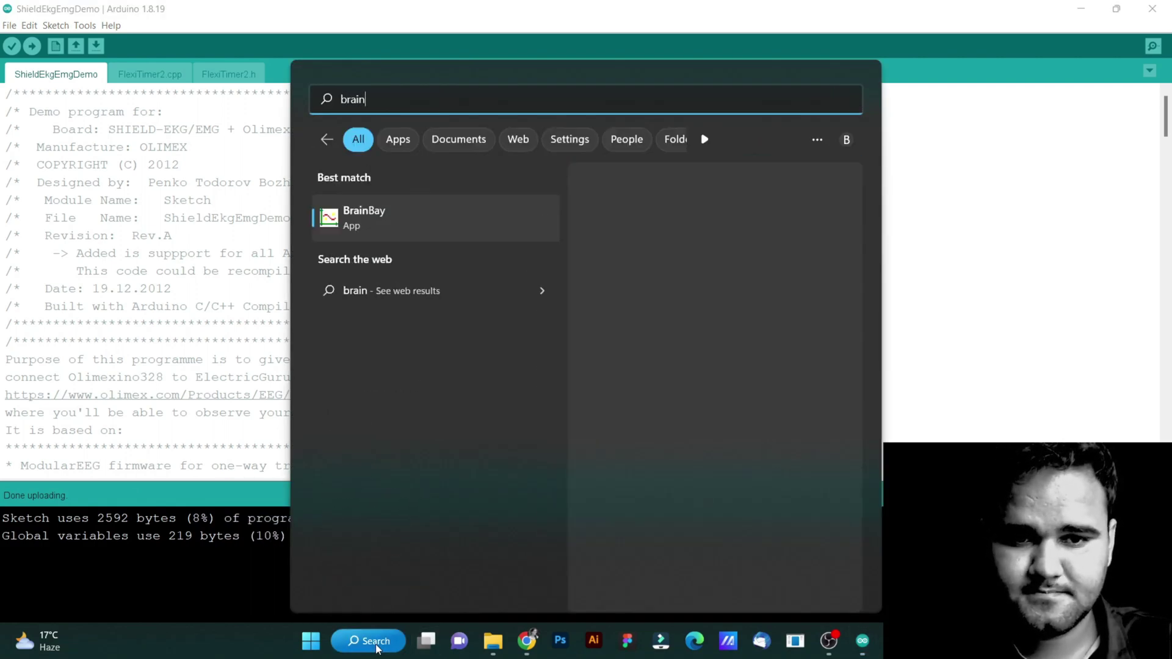
{"action": "left_click", "coordinate": [376, 648]}
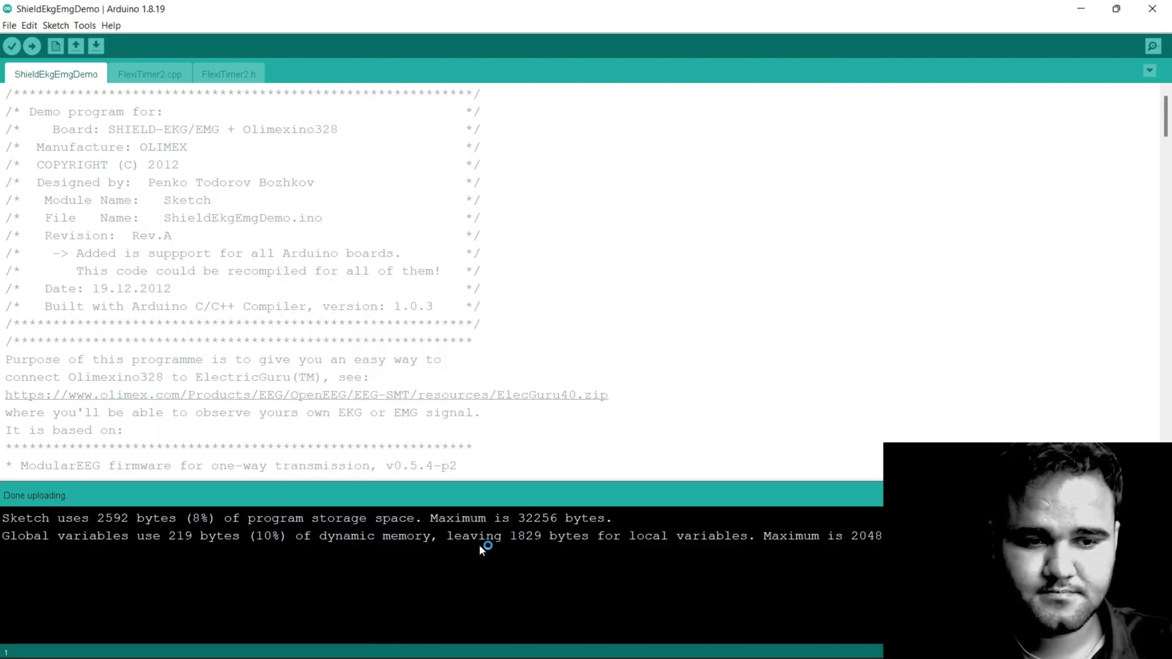
{"action": "left_click", "coordinate": [547, 338]}
{"action": "scroll", "coordinate": [538, 376], "scroll_direction": "down", "scroll_amount": 5}
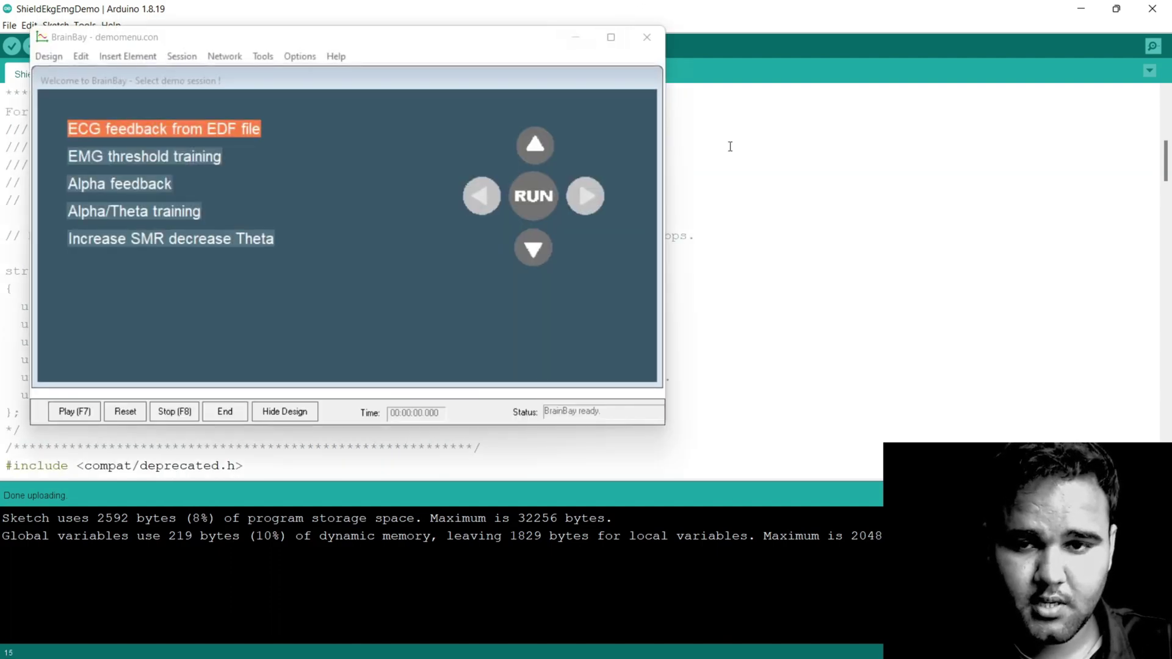
{"action": "left_click_drag", "start_coordinate": [492, 40], "coordinate": [763, 75]}
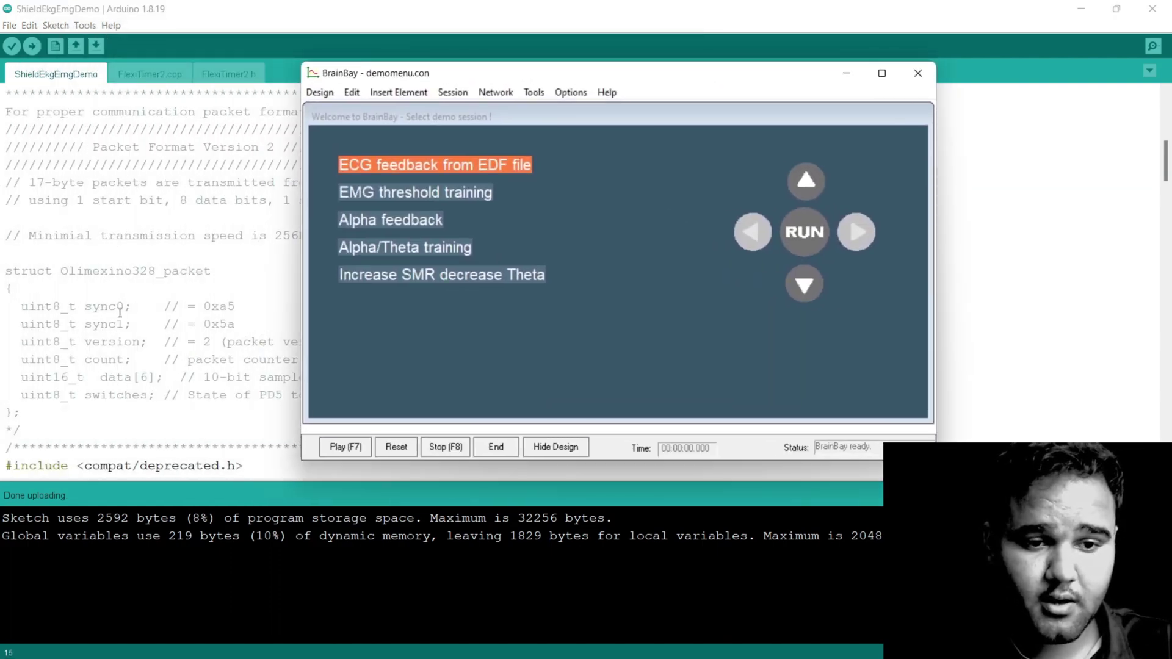
{"action": "scroll", "coordinate": [120, 314], "scroll_direction": "down", "scroll_amount": 7}
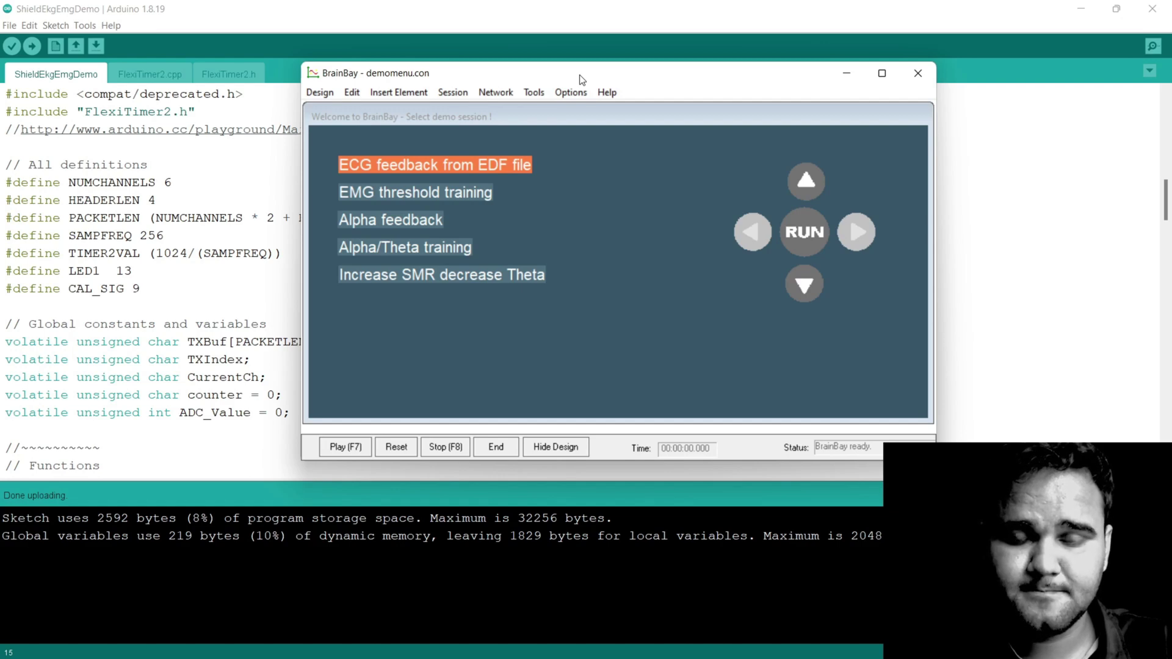
Step: Load EXG.con from Documents\Arduino\BrainBay-BioAmp-main\experiments into BrainBay
{"action": "left_click", "coordinate": [322, 95]}
{"action": "left_click", "coordinate": [353, 131]}
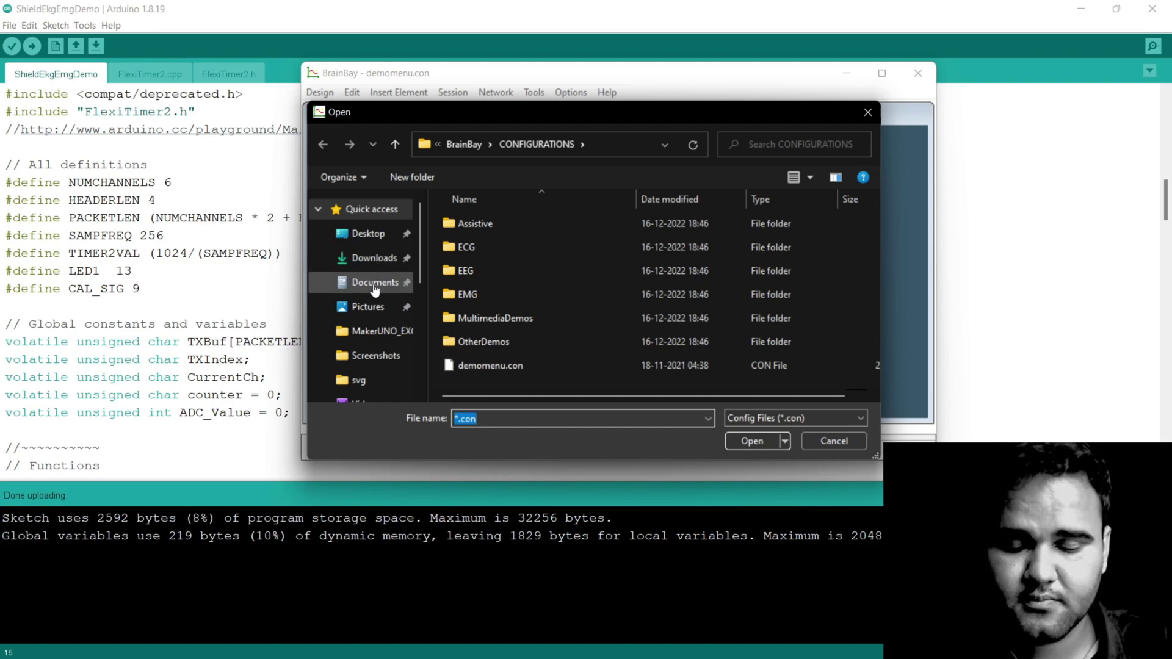
{"action": "left_click", "coordinate": [373, 287]}
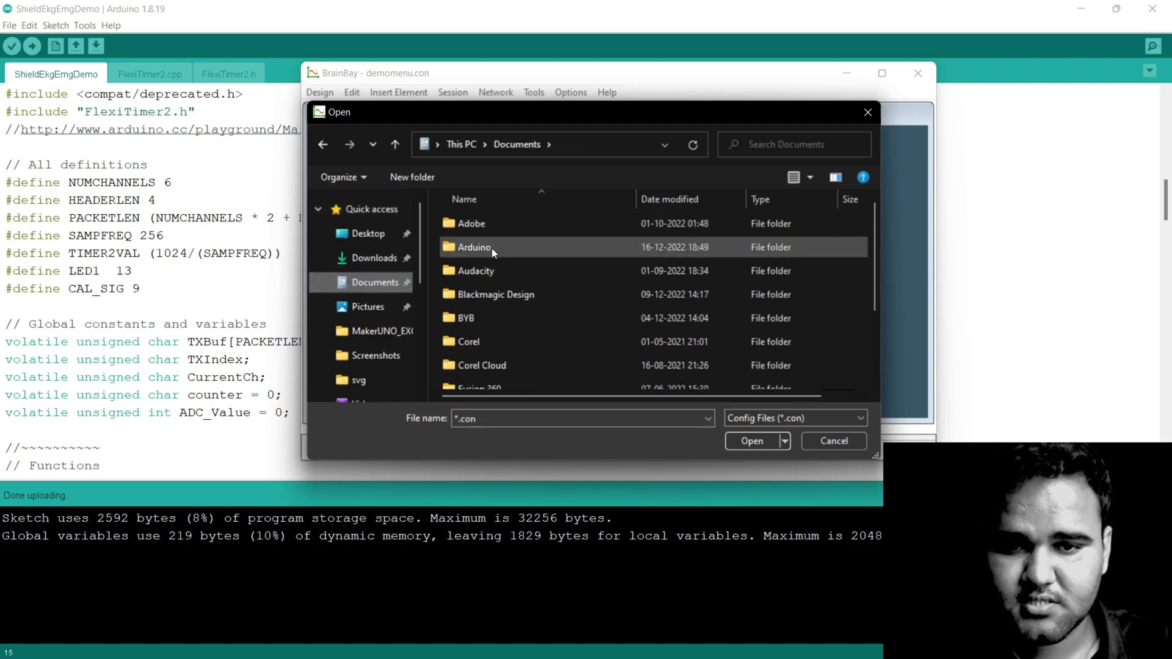
{"action": "double_click", "coordinate": [493, 248]}
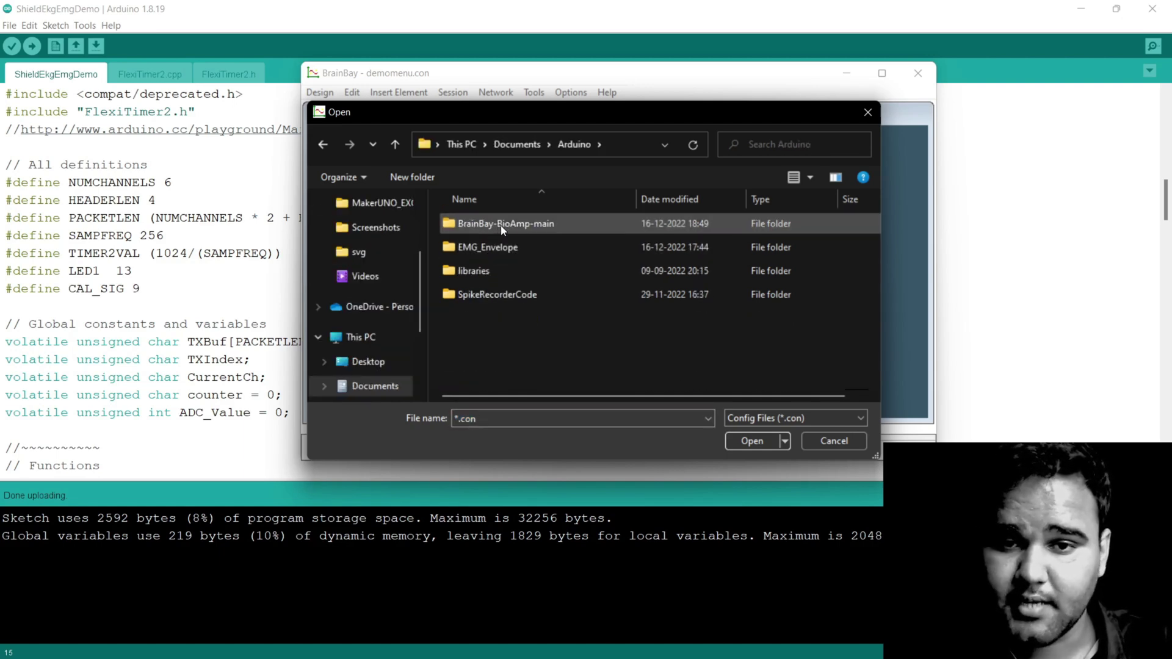
{"action": "double_click", "coordinate": [543, 222]}
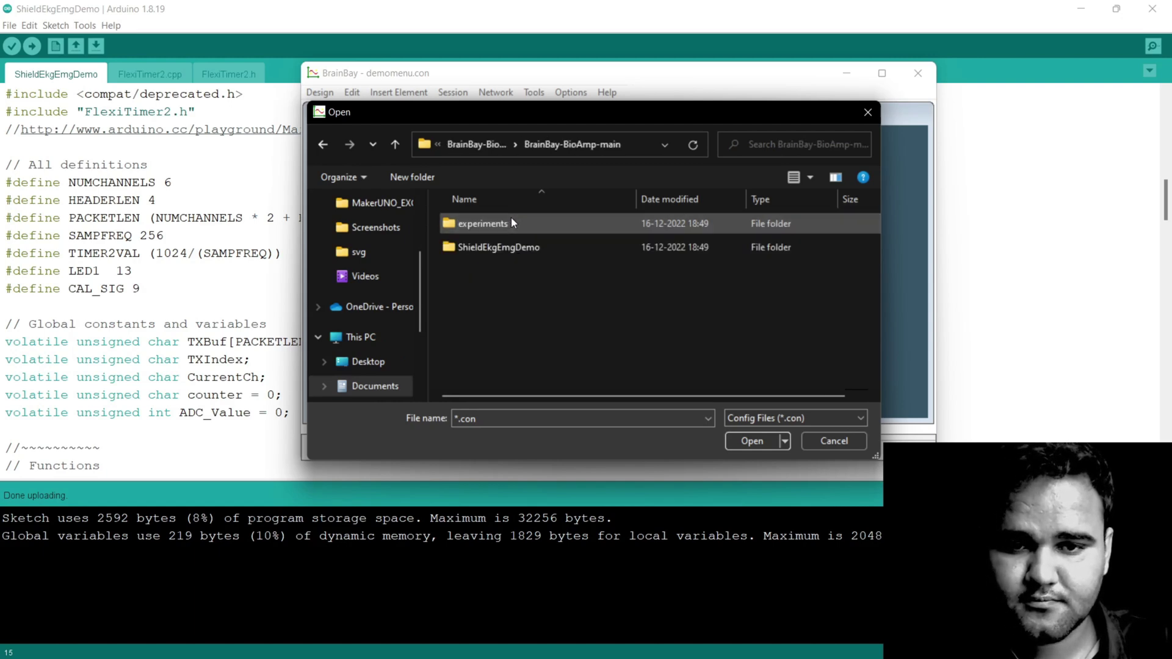
{"action": "double_click", "coordinate": [495, 225]}
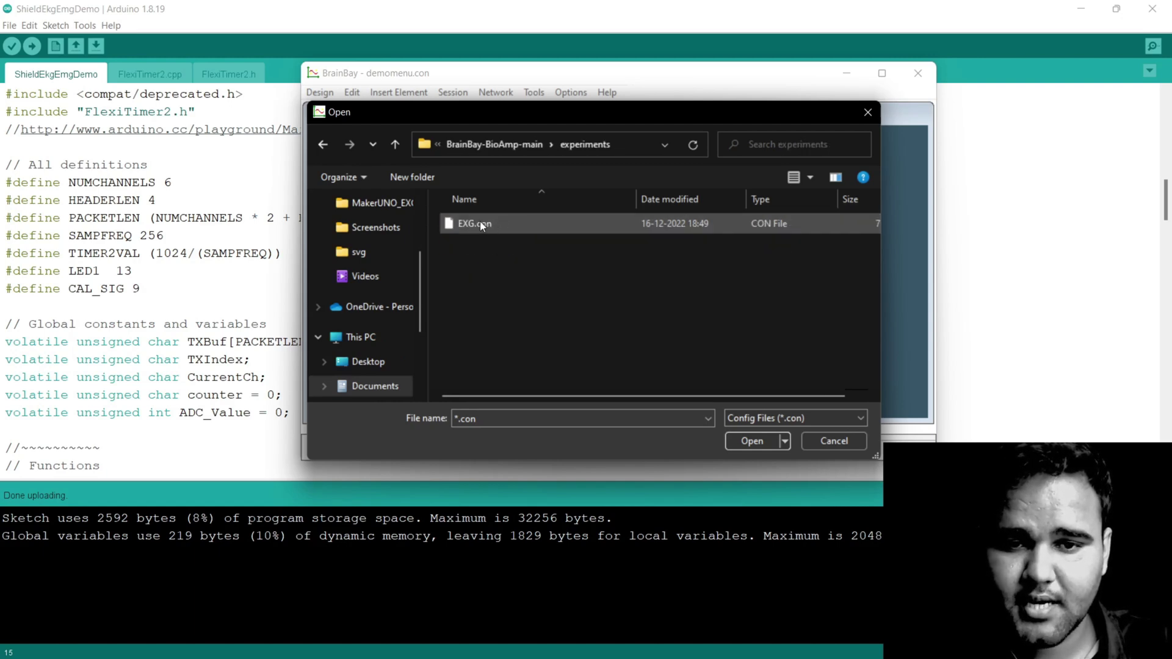
{"action": "left_click", "coordinate": [501, 224]}
{"action": "double_click", "coordinate": [501, 223]}
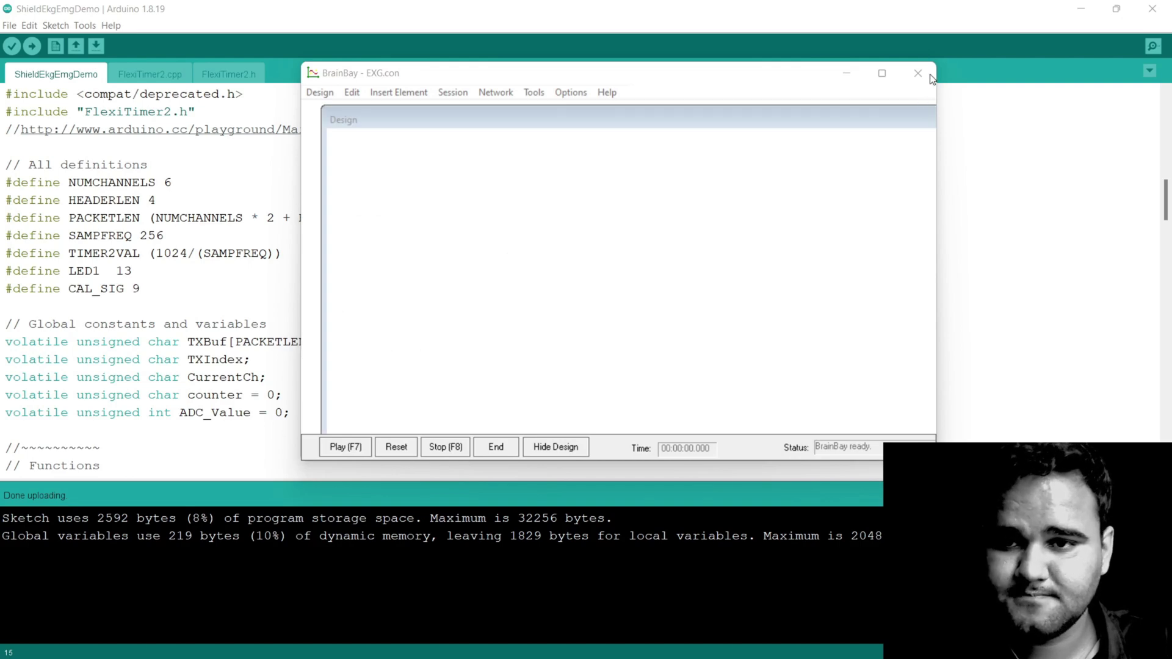
{"action": "left_click", "coordinate": [881, 73]}
Step: Maximize BrainBay and show the design graph linking EEG, FFT, MAGNITUDE and OSCI blocks
{"action": "left_click", "coordinate": [923, 7]}
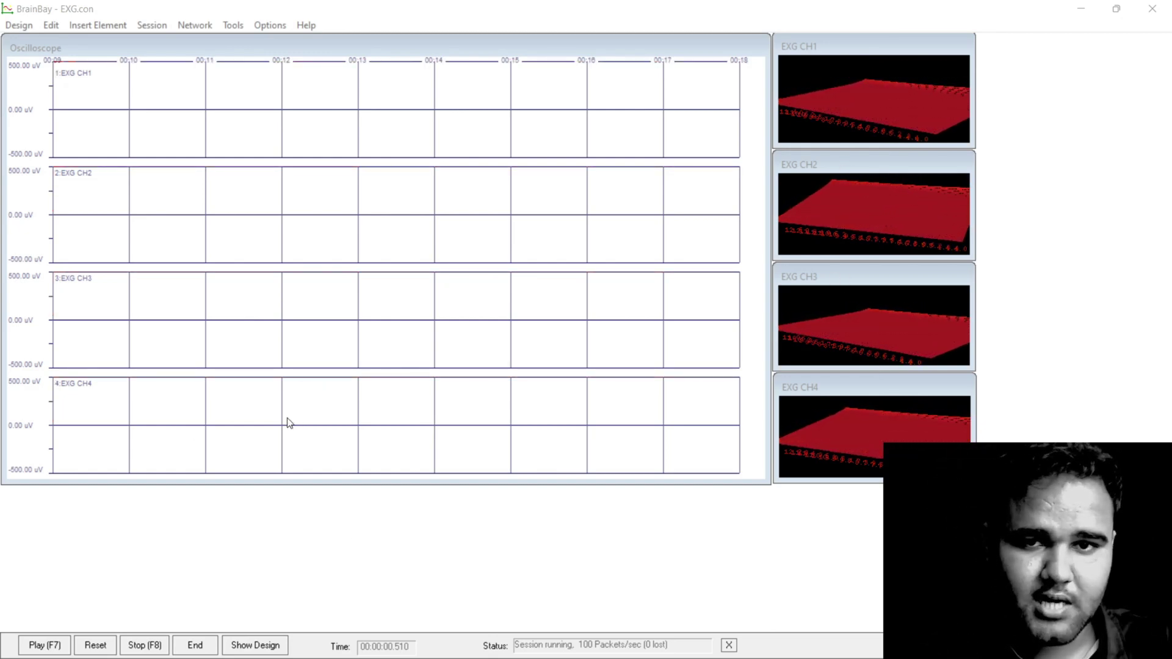
{"action": "left_click", "coordinate": [259, 645]}
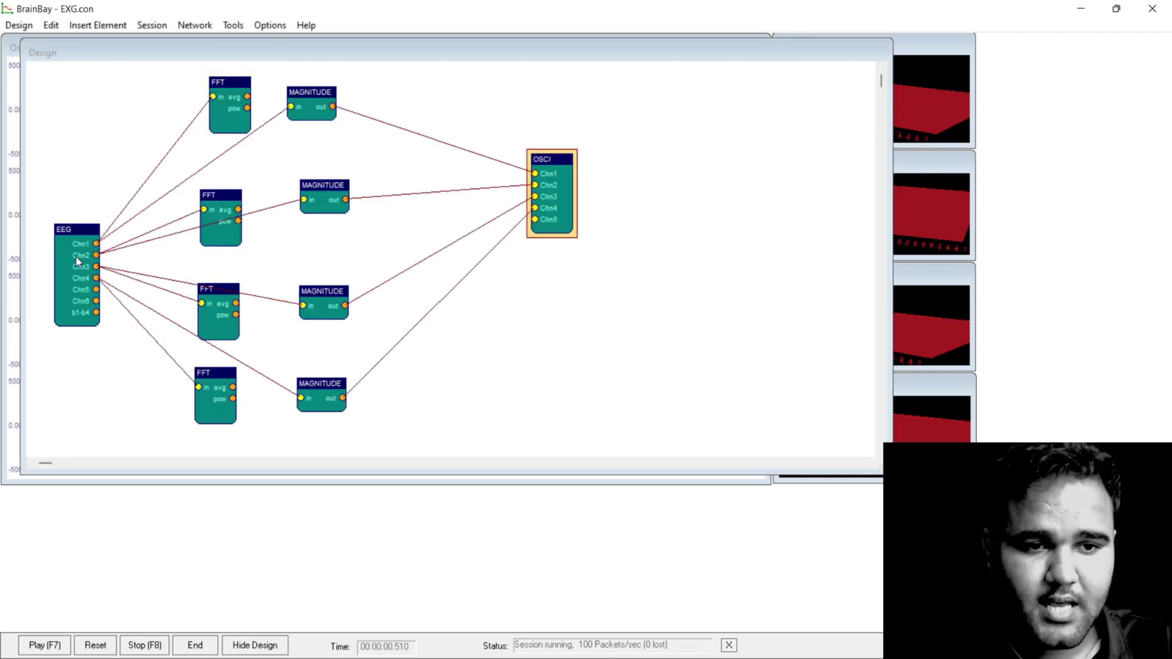
Step: Connect the EEG source block to the board on COM3 at 57600 baud
{"action": "double_click", "coordinate": [78, 261]}
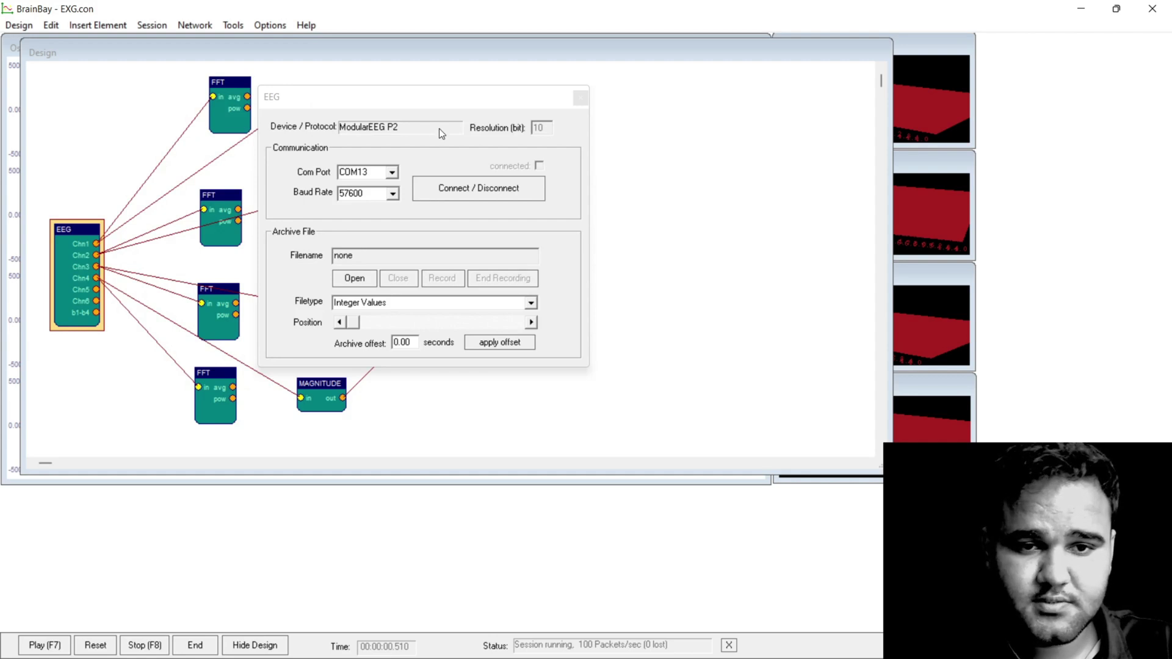
{"action": "left_click", "coordinate": [393, 174]}
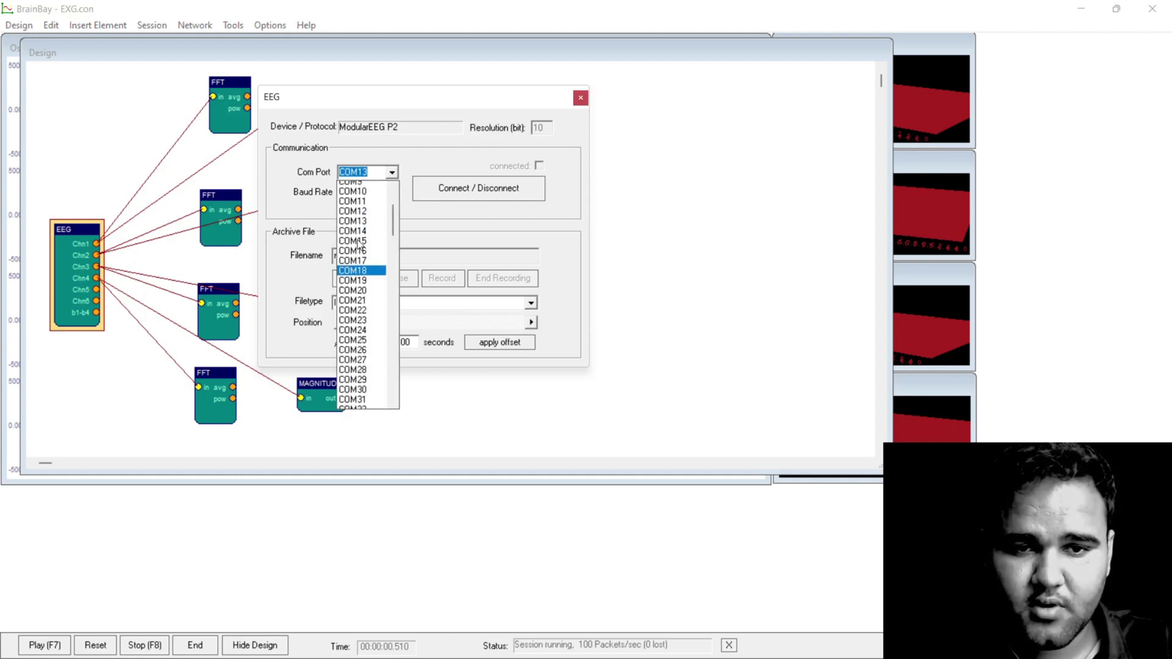
{"action": "left_click", "coordinate": [364, 206]}
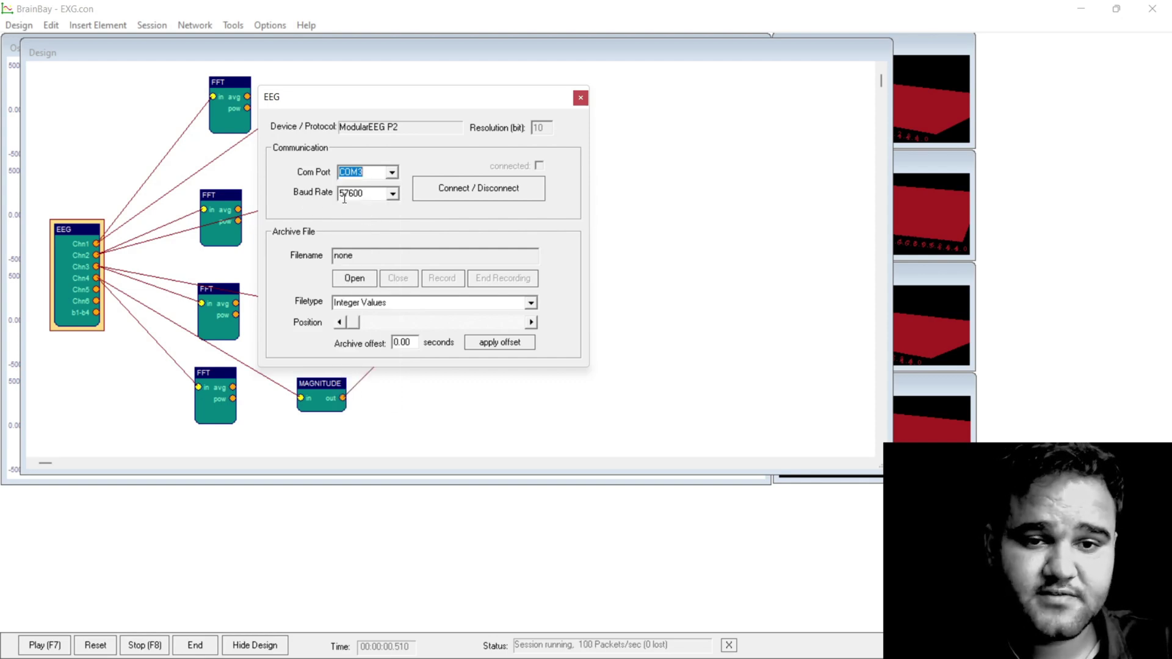
{"action": "left_click", "coordinate": [474, 188]}
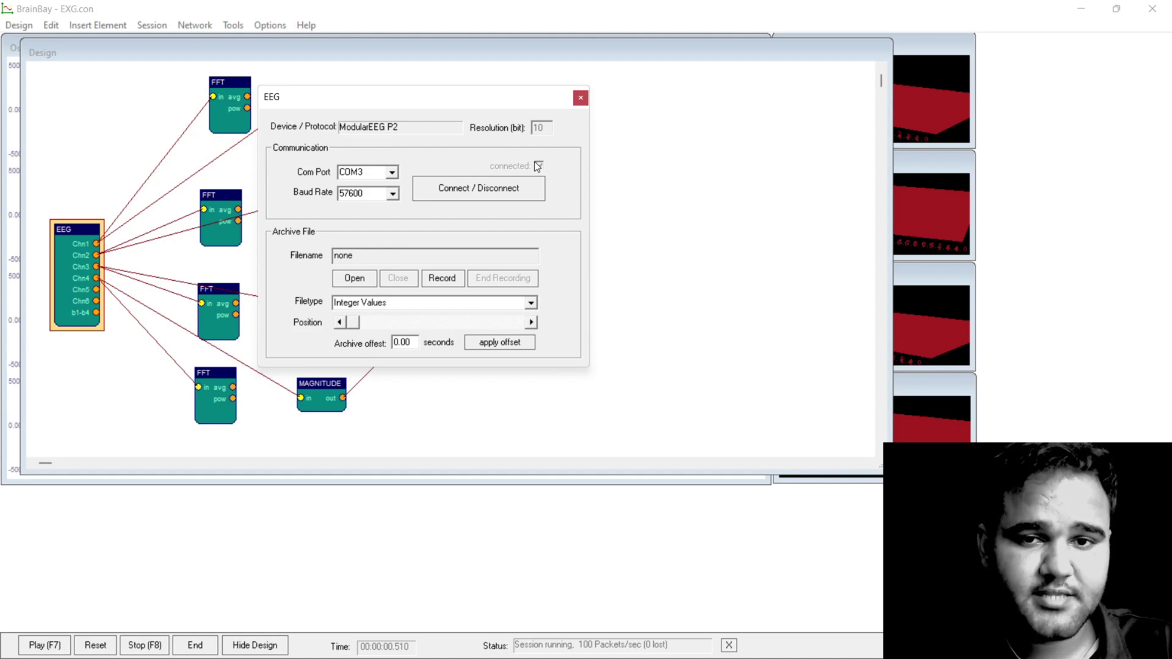
{"action": "left_click", "coordinate": [581, 97]}
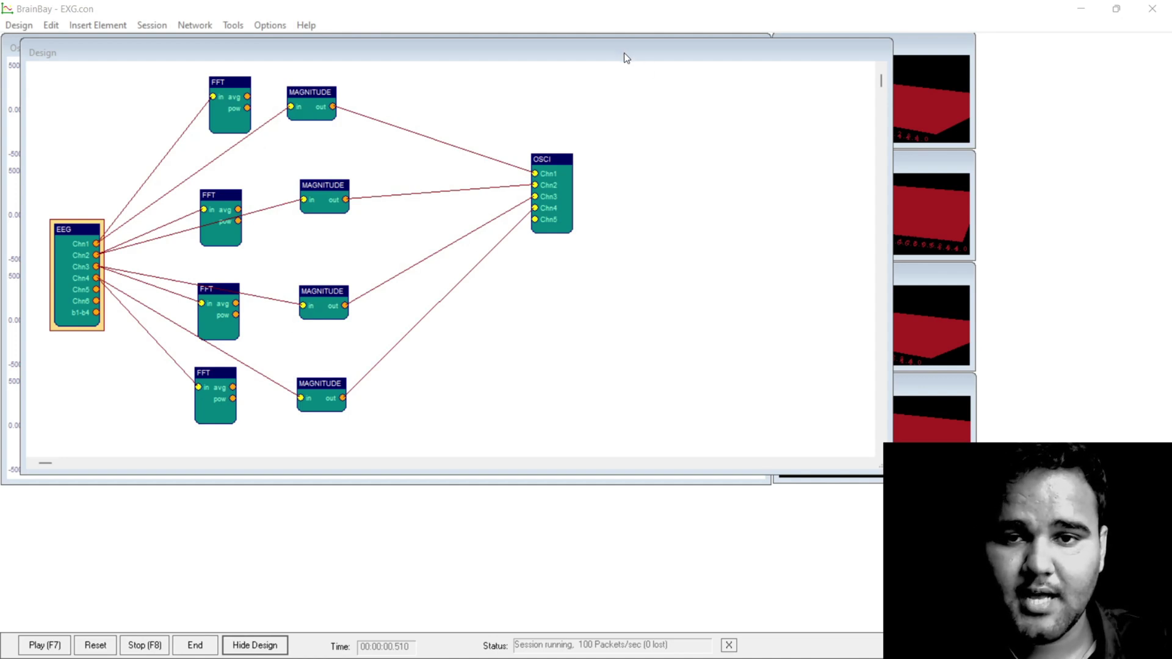
Step: Move the design window aside and hide it to watch the live oscilloscope traces
{"action": "left_click_drag", "start_coordinate": [623, 54], "coordinate": [745, 87]}
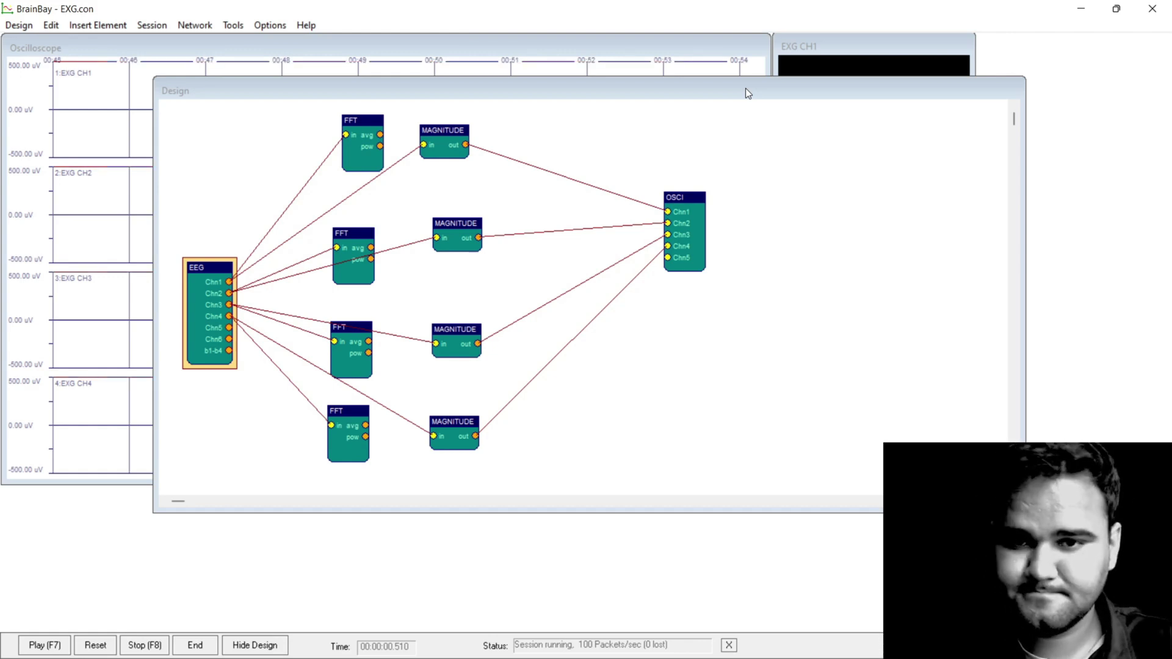
{"action": "left_click", "coordinate": [261, 648]}
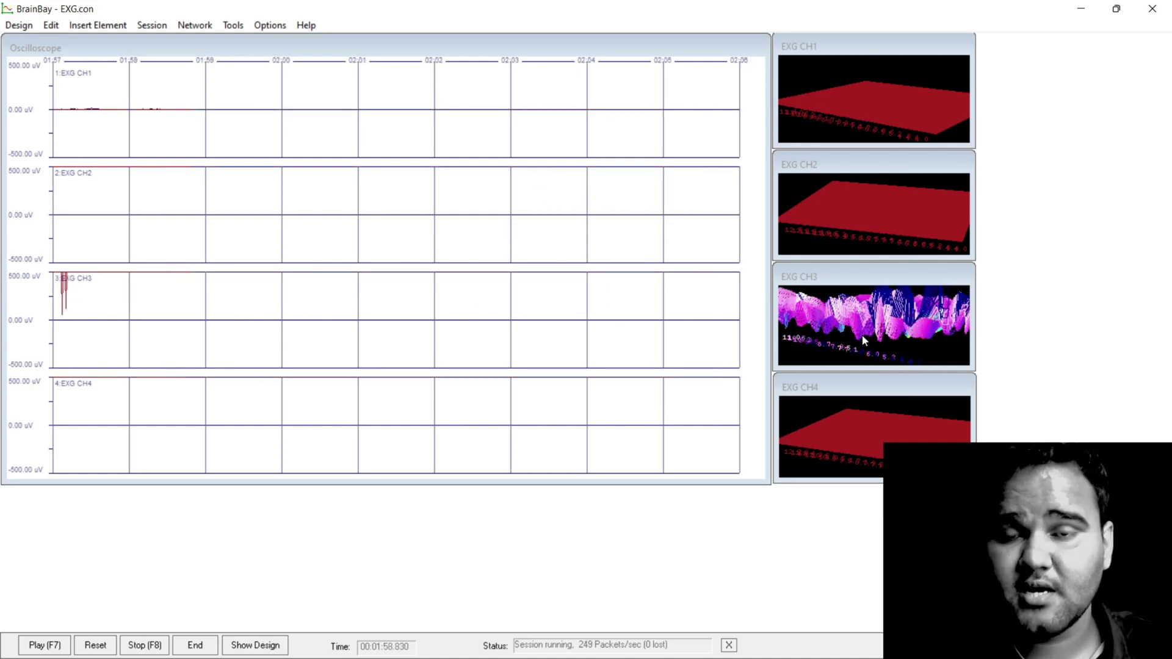
Step: Delete all four FFT blocks from the EXG design and return to the live oscilloscope
{"action": "left_click", "coordinate": [259, 647]}
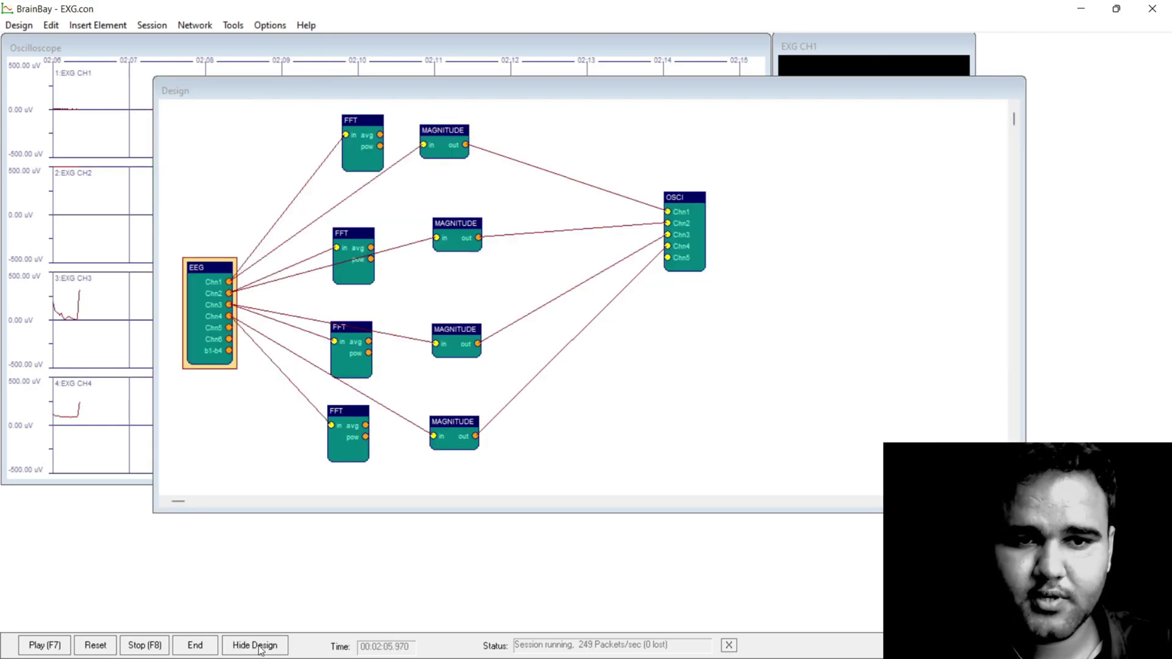
{"action": "left_click", "coordinate": [365, 131]}
{"action": "key", "text": "Delete"}
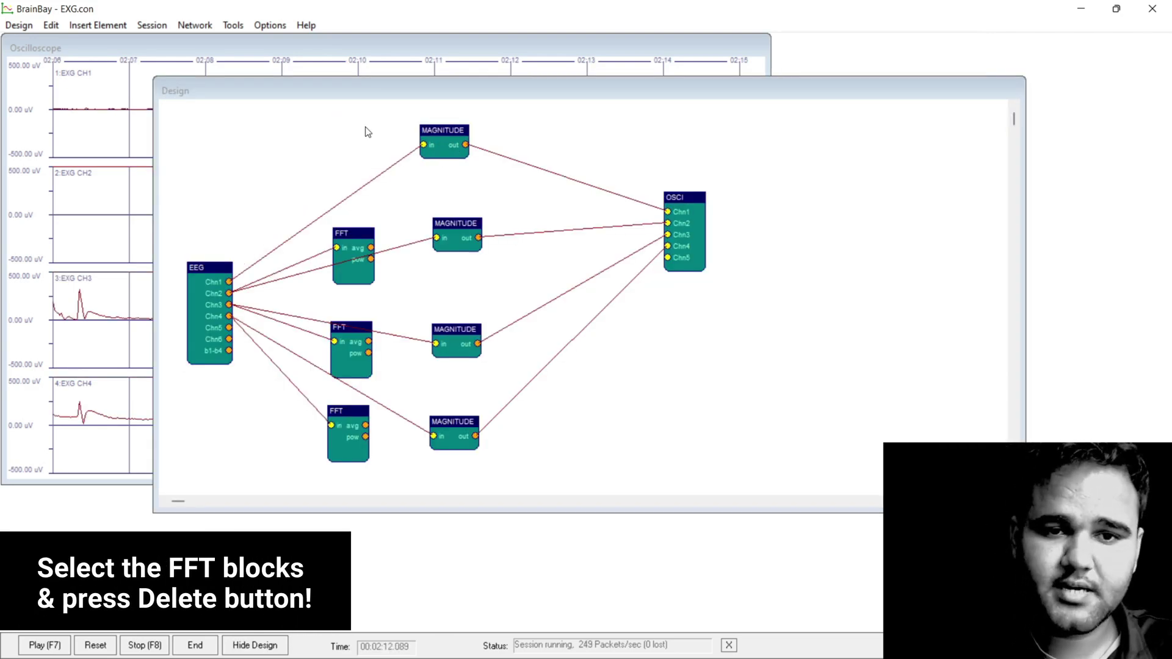
{"action": "left_click", "coordinate": [351, 238]}
{"action": "key", "text": "Delete"}
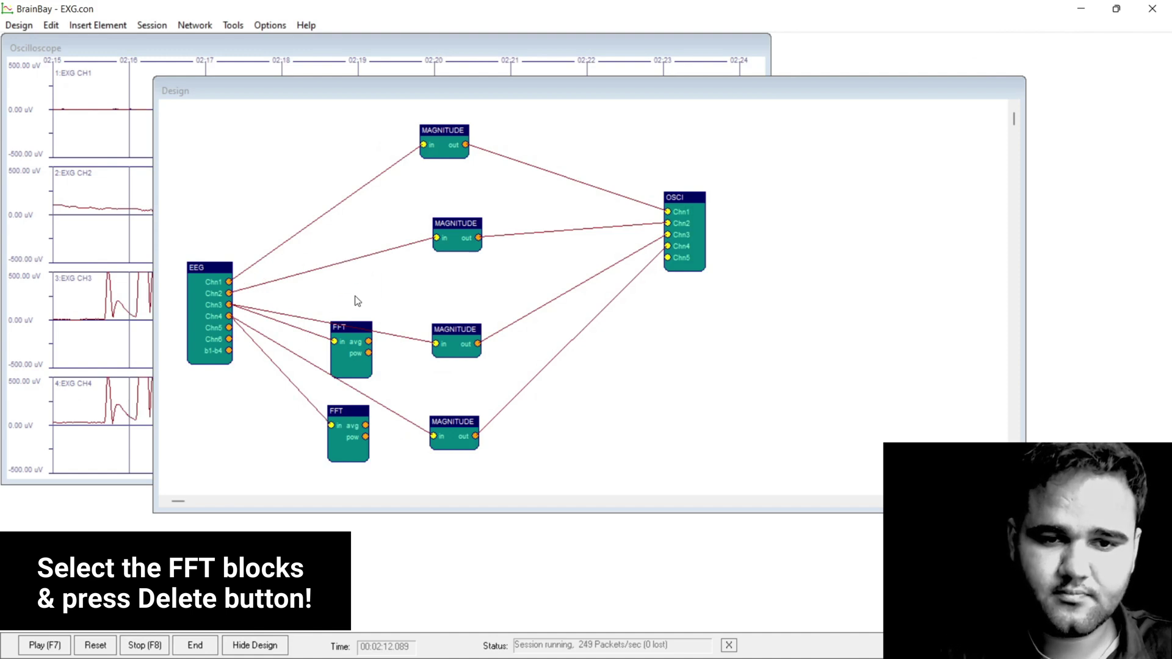
{"action": "left_click", "coordinate": [356, 361]}
{"action": "key", "text": "Delete"}
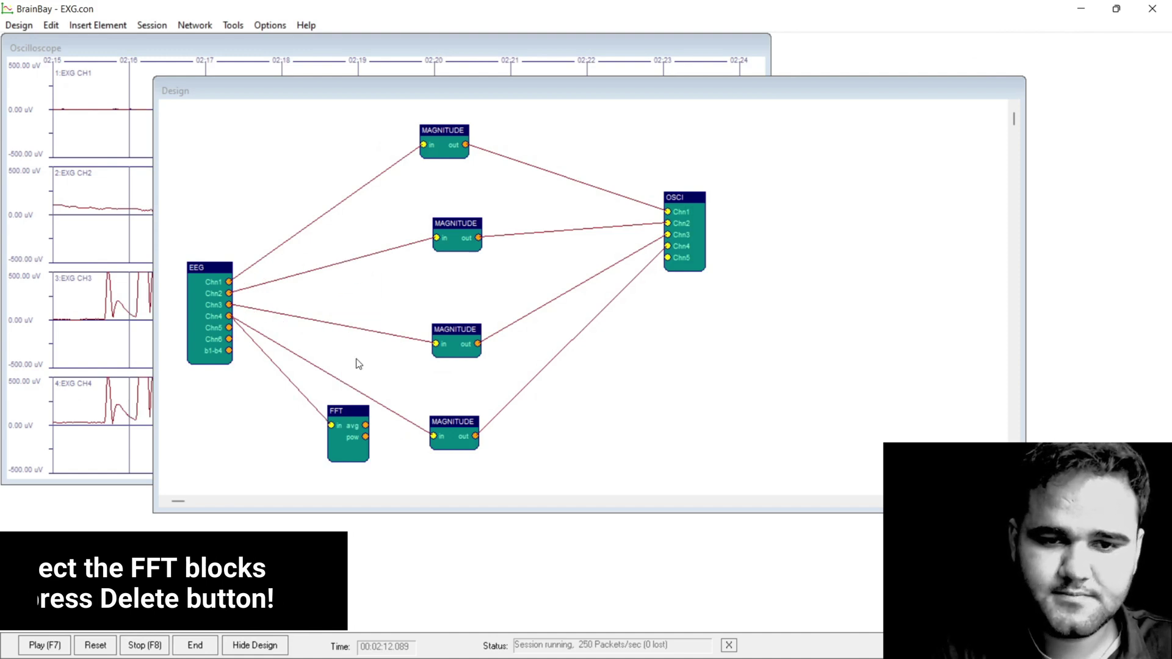
{"action": "left_click", "coordinate": [354, 426]}
{"action": "key", "text": "Delete"}
{"action": "left_click", "coordinate": [244, 642]}
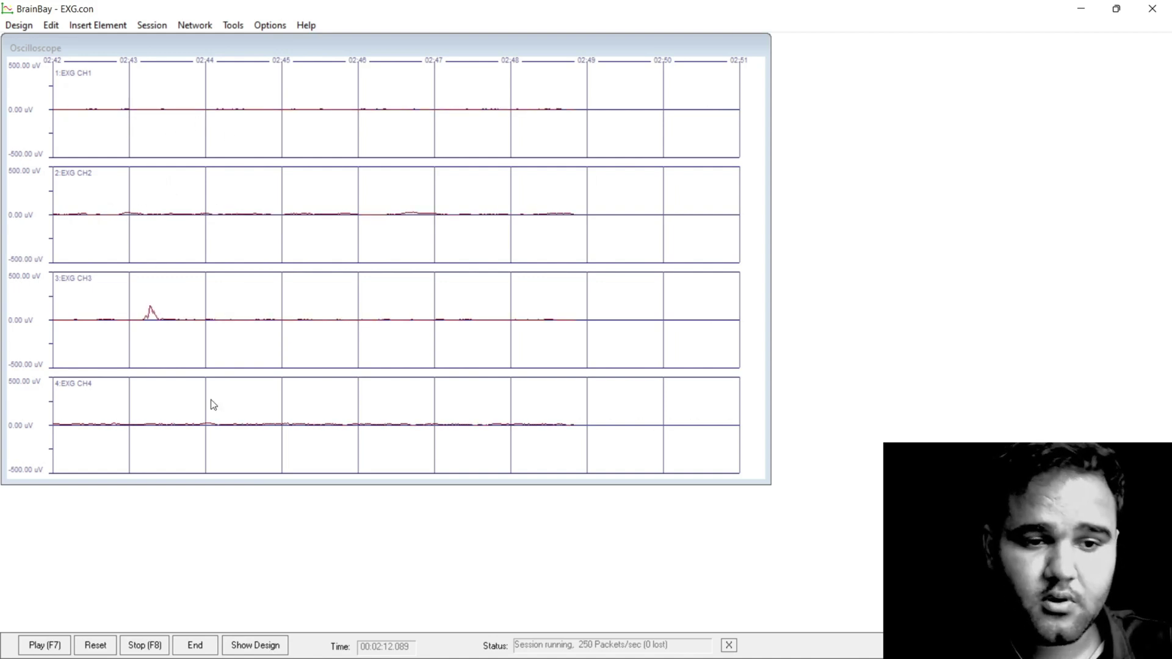
Step: Show the design and connect the EEG block's Chn5 output to the oscilloscope's Chn5 input
{"action": "left_click", "coordinate": [256, 647]}
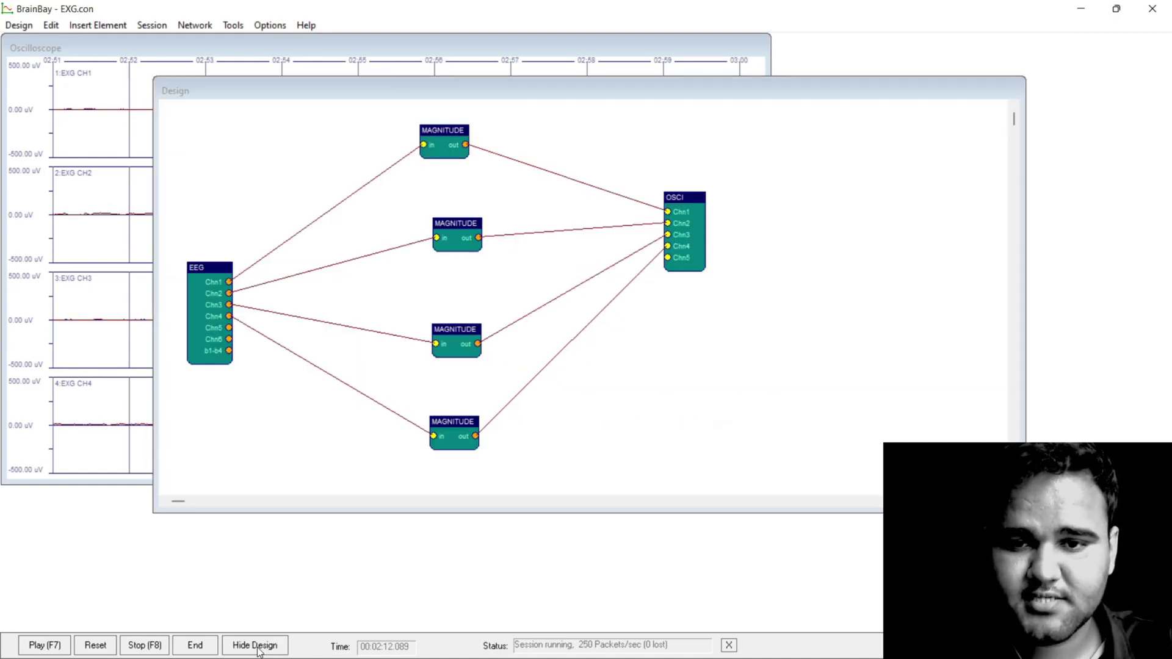
{"action": "left_click", "coordinate": [238, 329]}
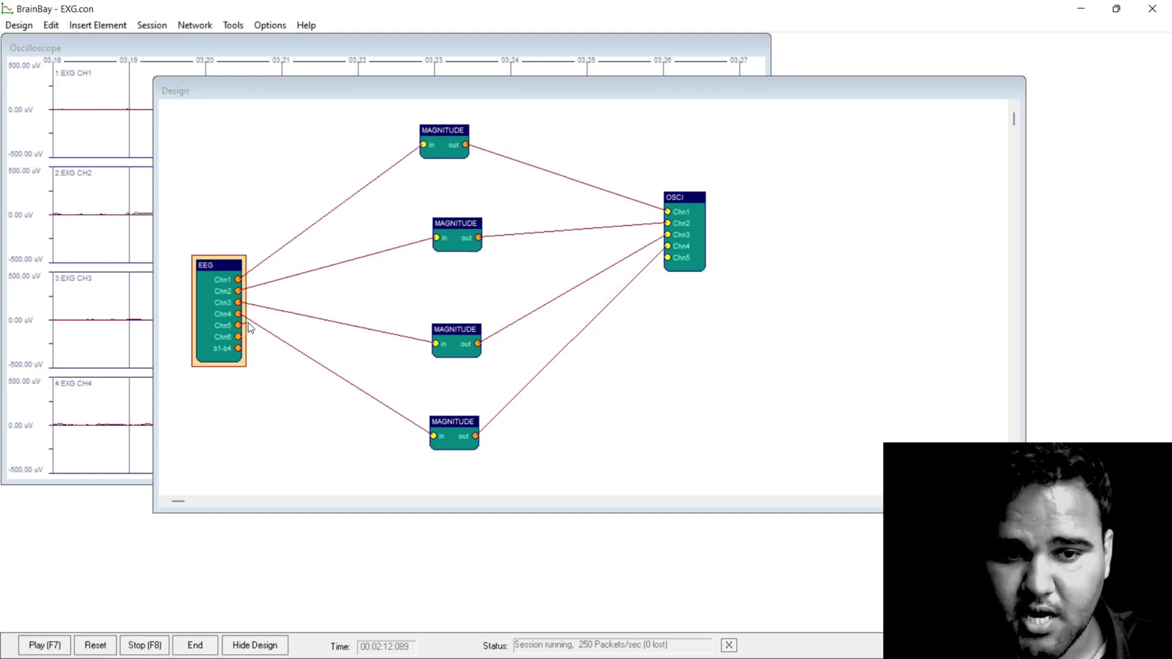
{"action": "mouse_move", "coordinate": [247, 325]}
{"action": "left_mouse_down"}
{"action": "mouse_move", "coordinate": [610, 293]}
{"action": "mouse_move", "coordinate": [668, 259]}
{"action": "left_mouse_up"}
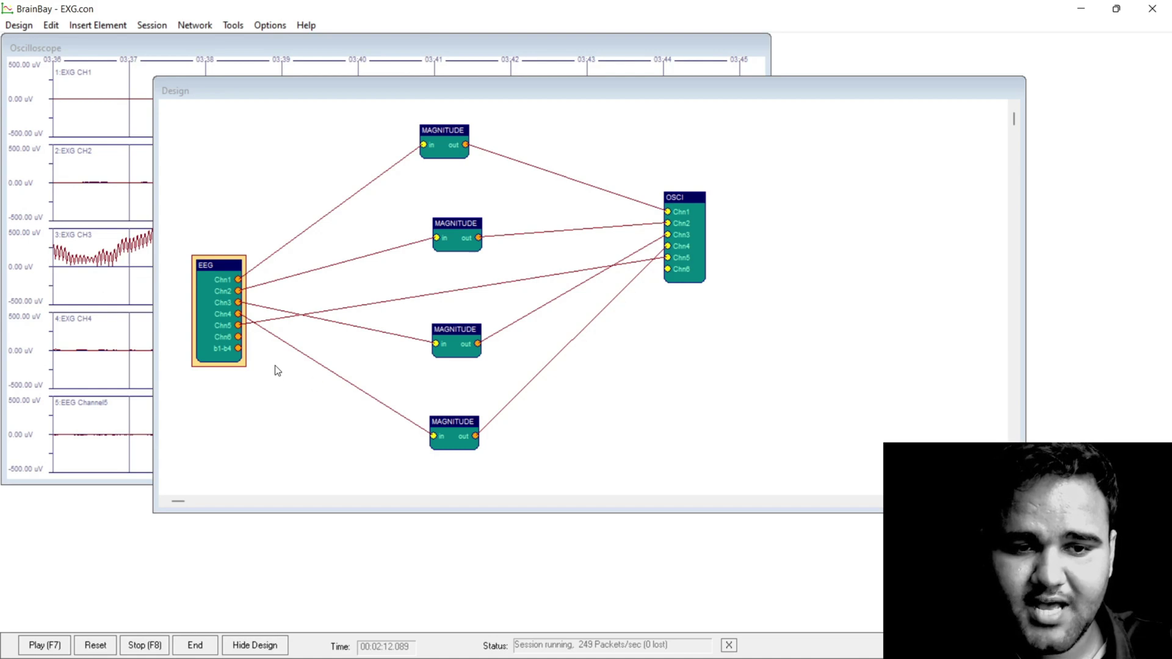
Step: Hide the design so the oscilloscope displays all five live channels, including EEG Channel5
{"action": "left_click", "coordinate": [259, 645]}
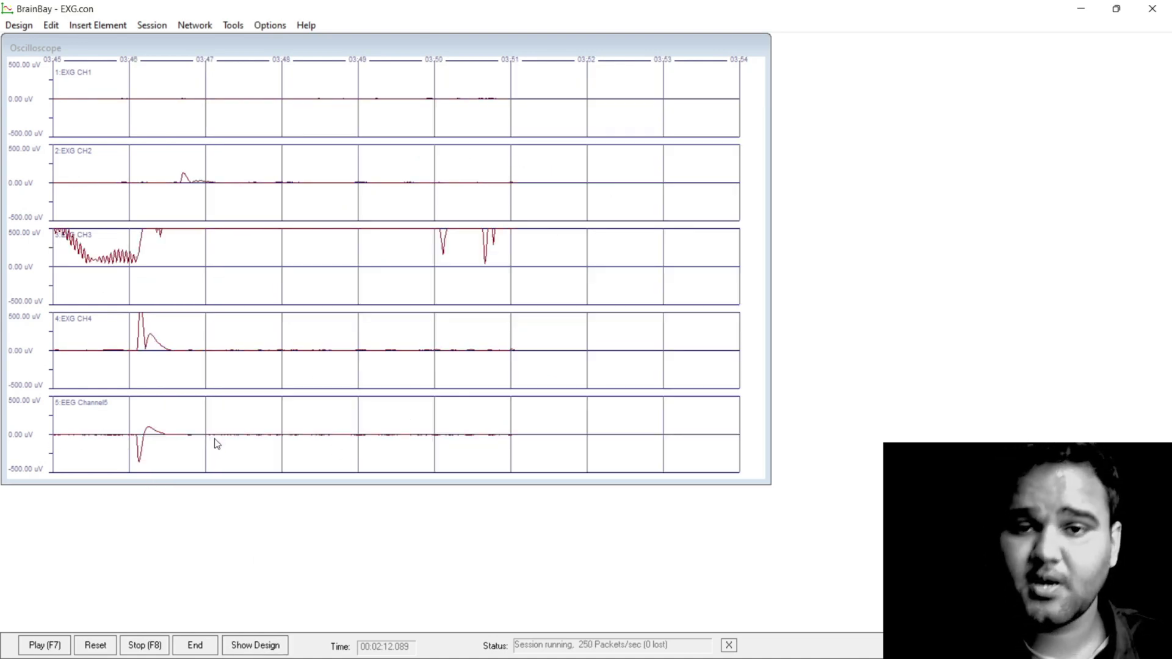